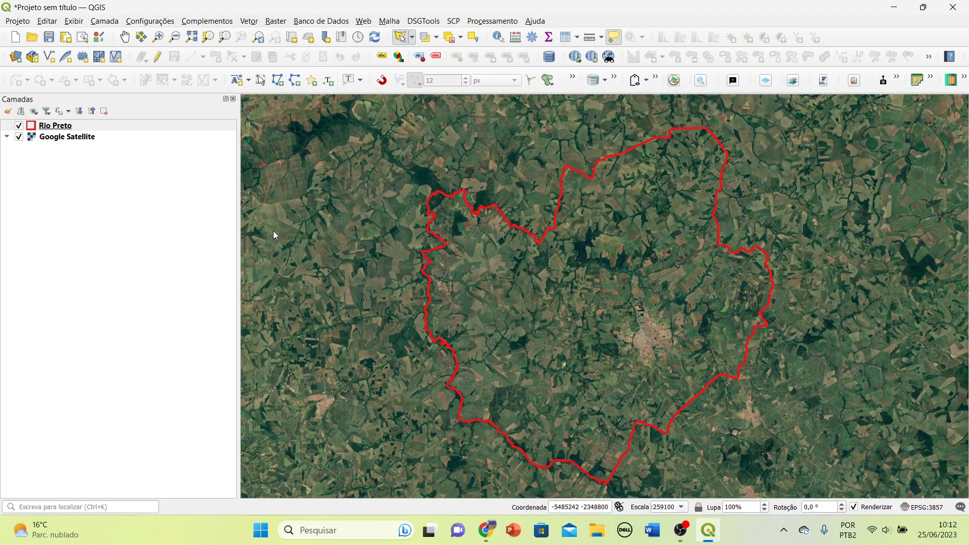
- Examine the Olímpia urban area and the fields to its west on the satellite imagery inside the Rio Preto boundary
{"action": "scroll", "coordinate": [581, 260], "scroll_direction": "up", "scroll_amount": 2}
{"action": "left_click_drag", "start_coordinate": [651, 373], "coordinate": [453, 144]}
{"action": "scroll", "coordinate": [683, 363], "scroll_direction": "up", "scroll_amount": 1}
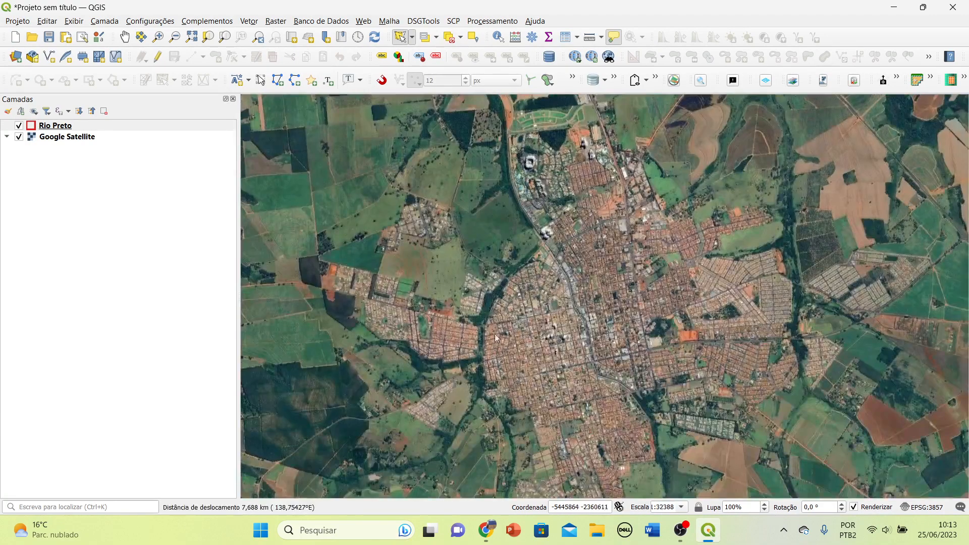
{"action": "left_click_drag", "start_coordinate": [469, 323], "coordinate": [619, 334]}
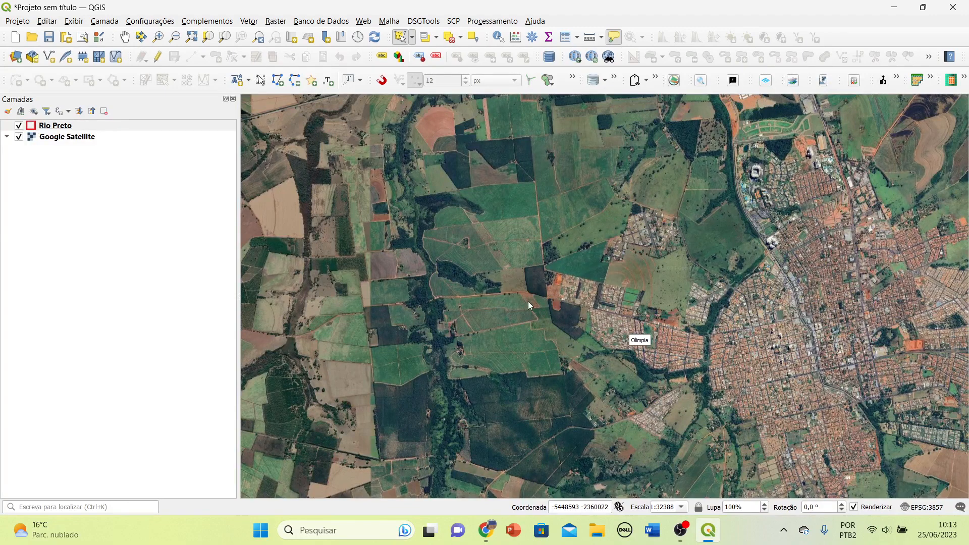
{"action": "scroll", "coordinate": [507, 299], "scroll_direction": "down", "scroll_amount": 1}
{"action": "scroll", "coordinate": [509, 296], "scroll_direction": "down", "scroll_amount": 1}
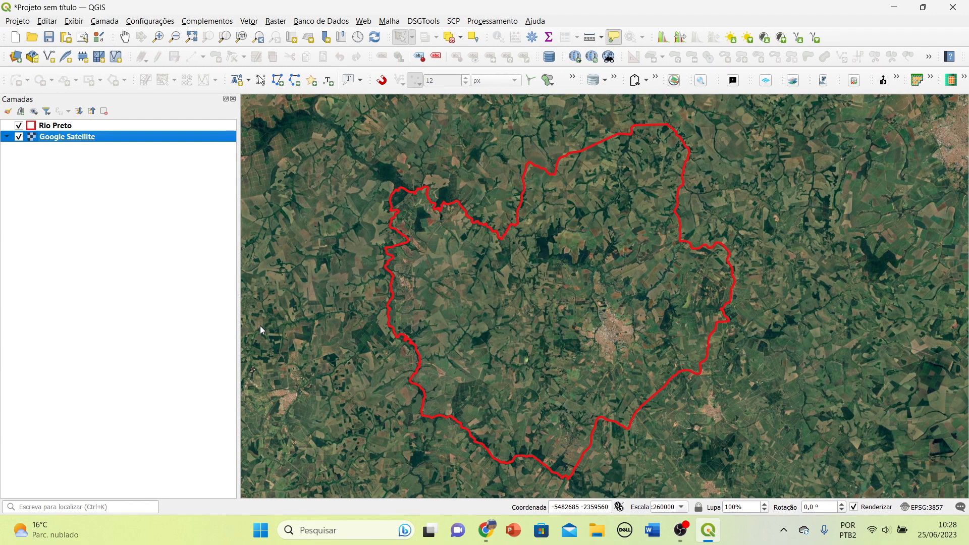
{"action": "left_click", "coordinate": [363, 21]}
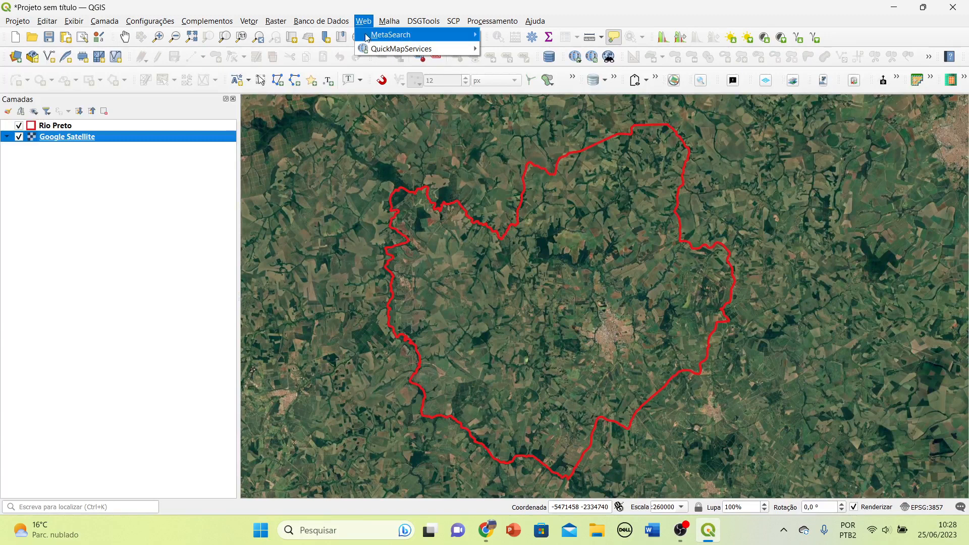
{"action": "mouse_move", "coordinate": [398, 48]}
{"action": "mouse_move", "coordinate": [508, 120]}
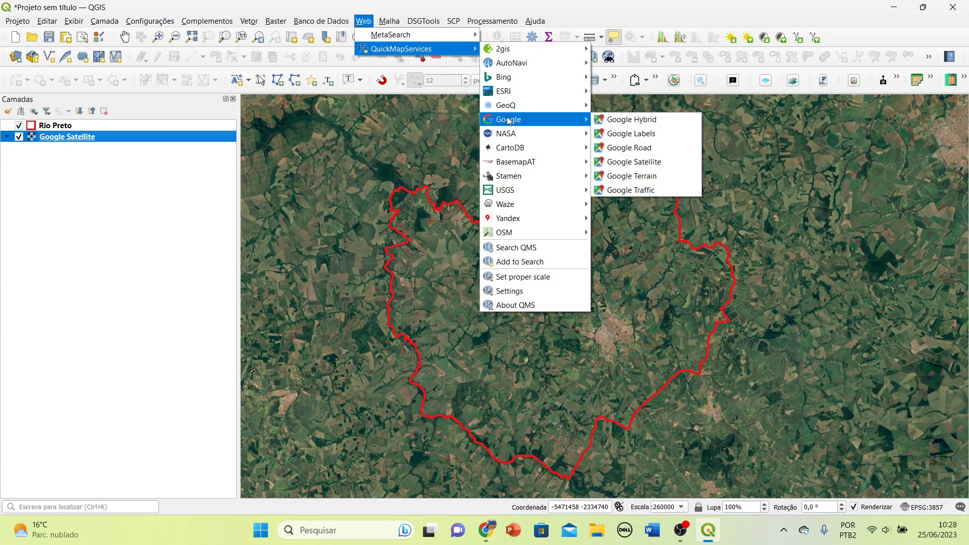
{"action": "left_click", "coordinate": [468, 5]}
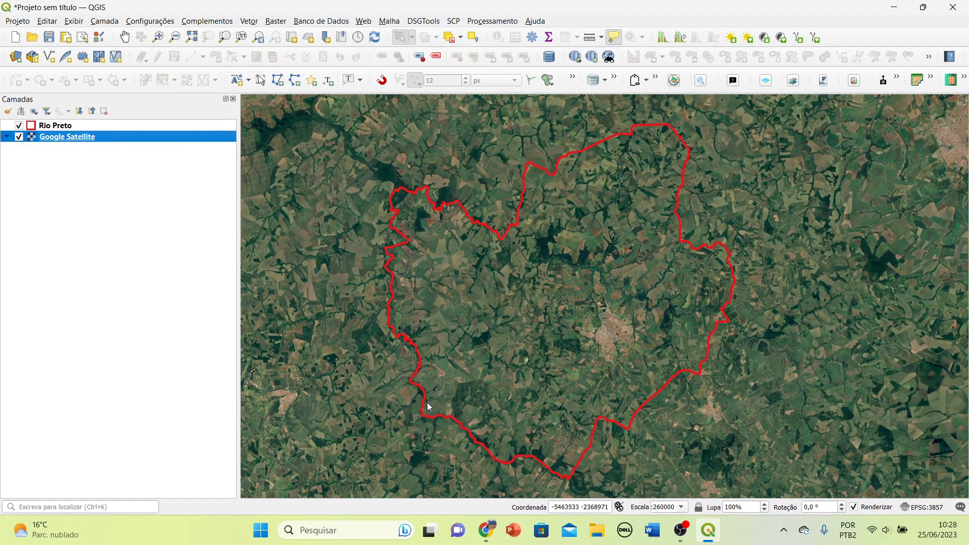
- Set the map view's scale to 1:260000
{"action": "left_click", "coordinate": [668, 507]}
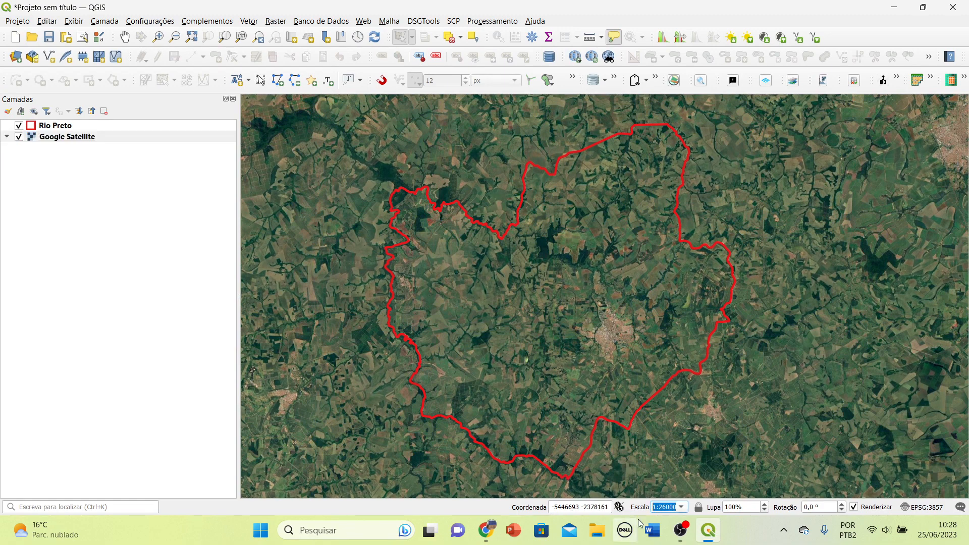
{"action": "type", "text": "1:26"}
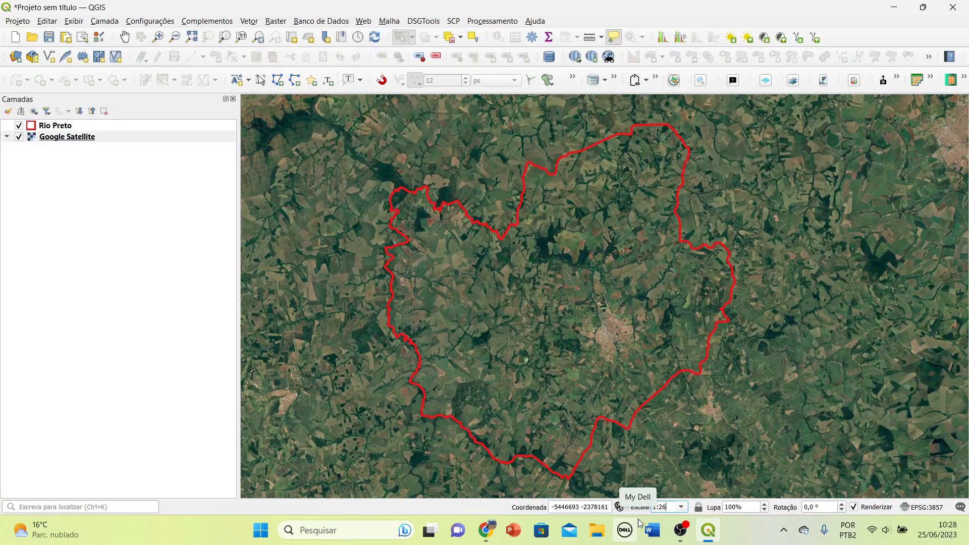
{"action": "type", "text": "0000"}
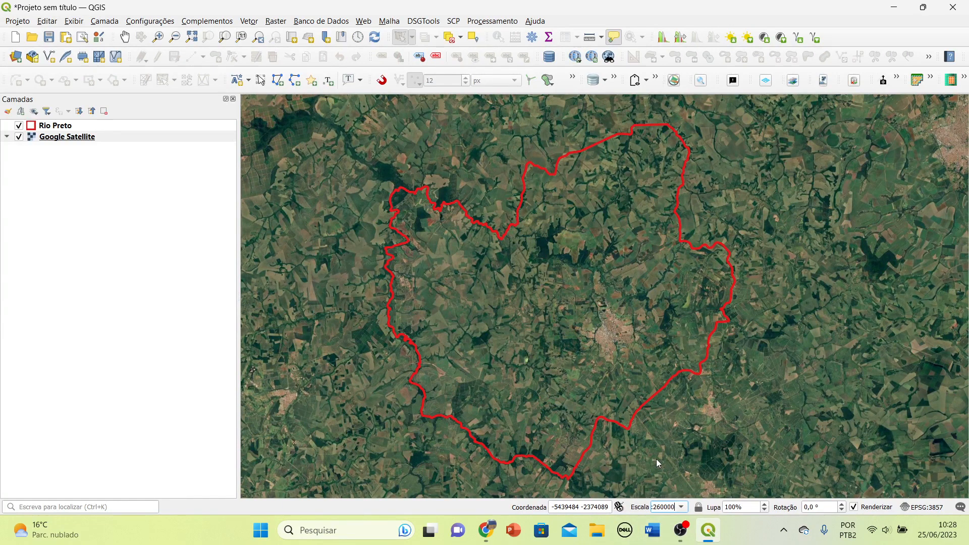
{"action": "key", "text": "Return"}
{"action": "left_click", "coordinate": [18, 21]}
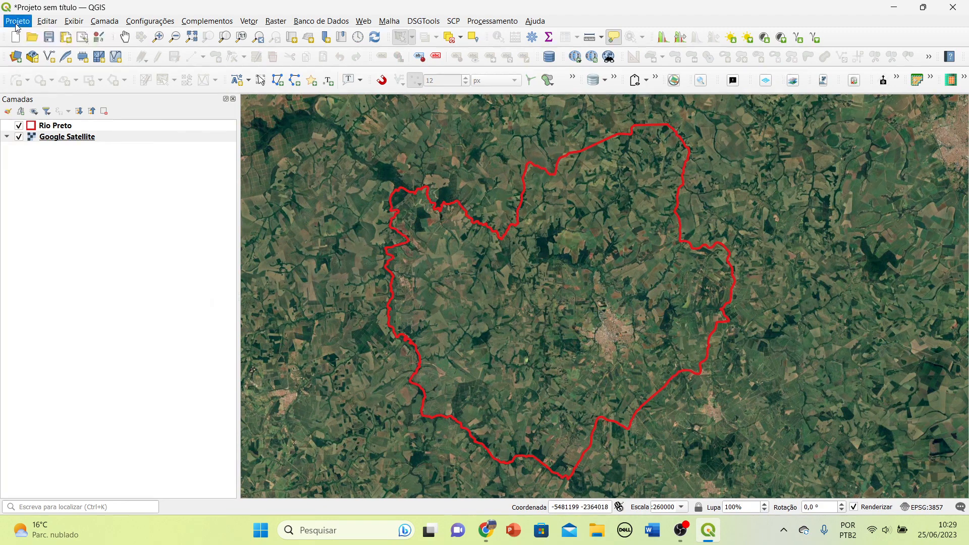
{"action": "mouse_move", "coordinate": [56, 208]}
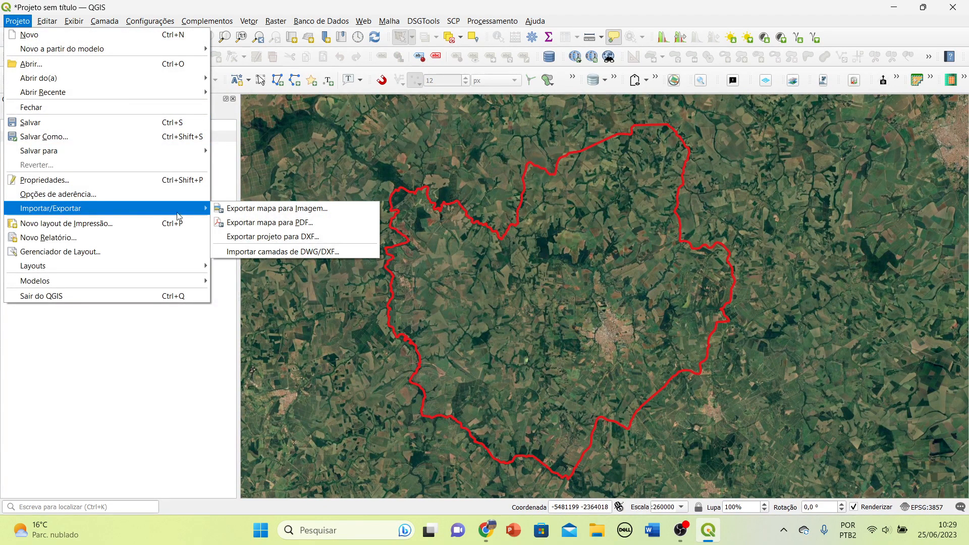
{"action": "left_click", "coordinate": [283, 211]}
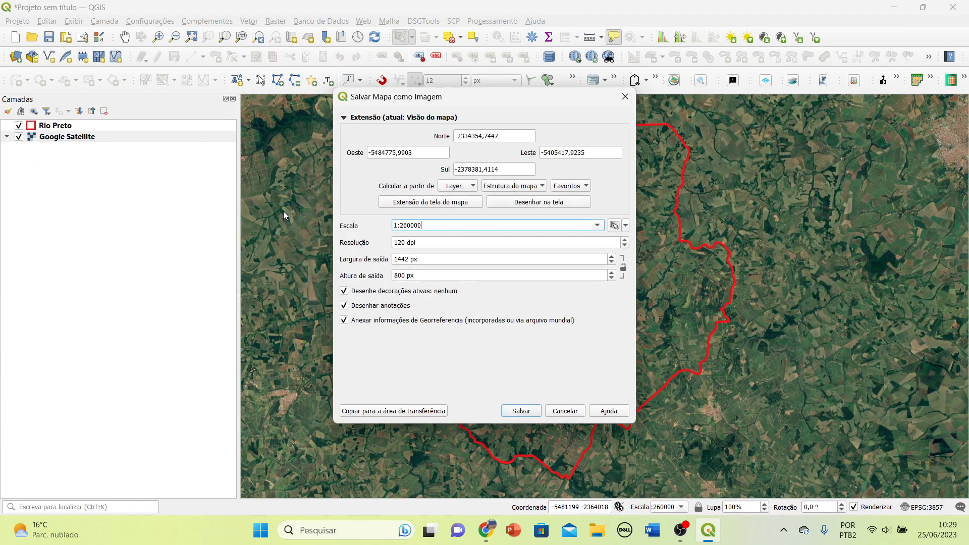
{"action": "left_click", "coordinate": [621, 96]}
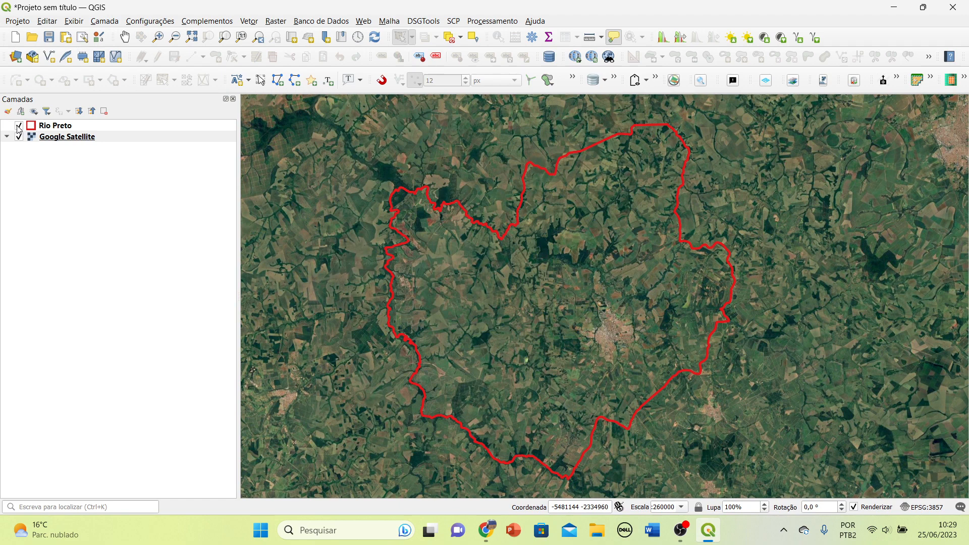
- Hide the Rio Preto layer and export the map view as the JPG image Google in Nova pasta, overwriting the existing file
{"action": "left_click", "coordinate": [18, 126]}
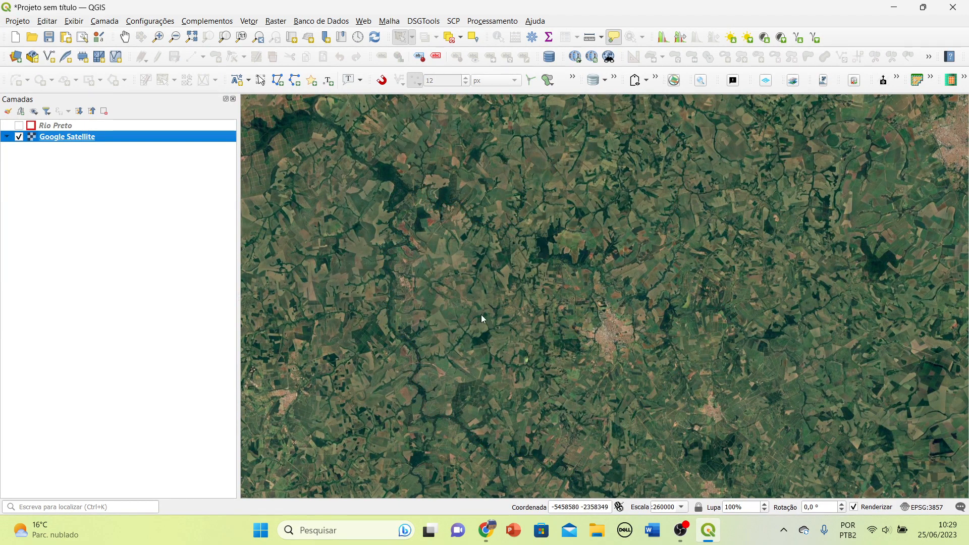
{"action": "left_click", "coordinate": [11, 21]}
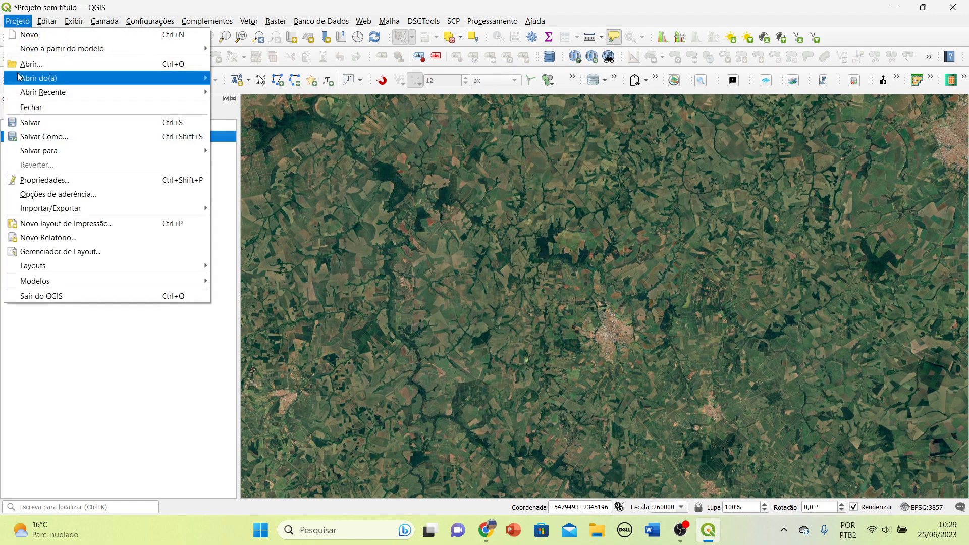
{"action": "mouse_move", "coordinate": [152, 208]}
{"action": "left_click", "coordinate": [333, 212]}
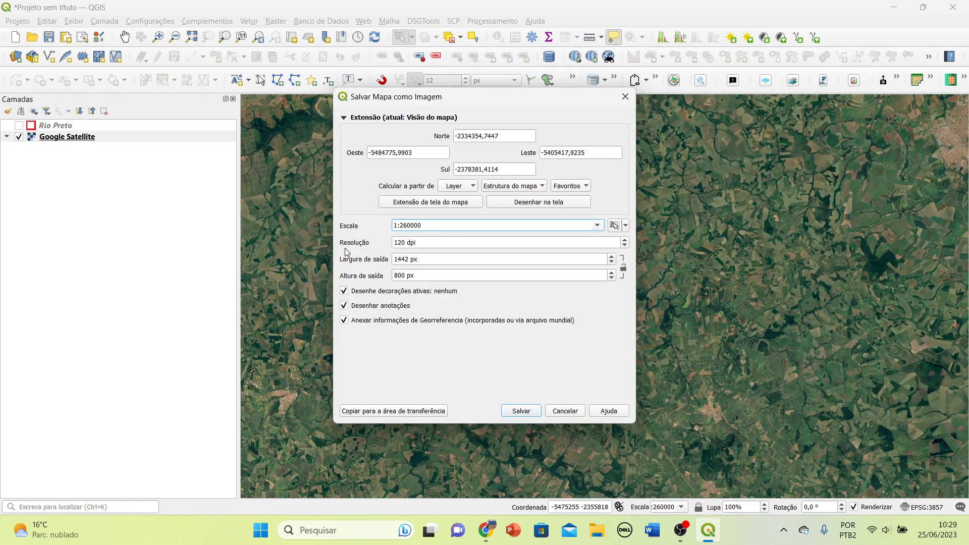
{"action": "left_click", "coordinate": [520, 411]}
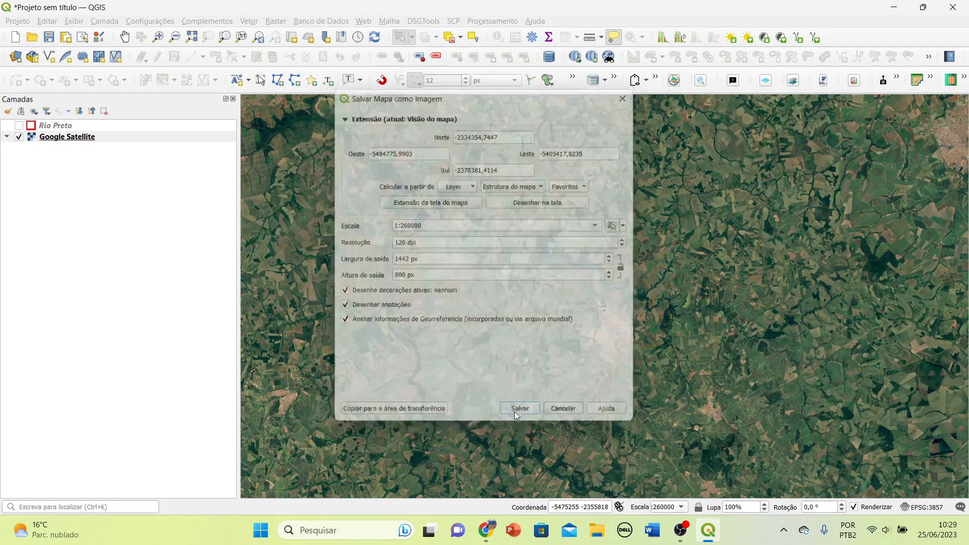
{"action": "left_click", "coordinate": [164, 139]}
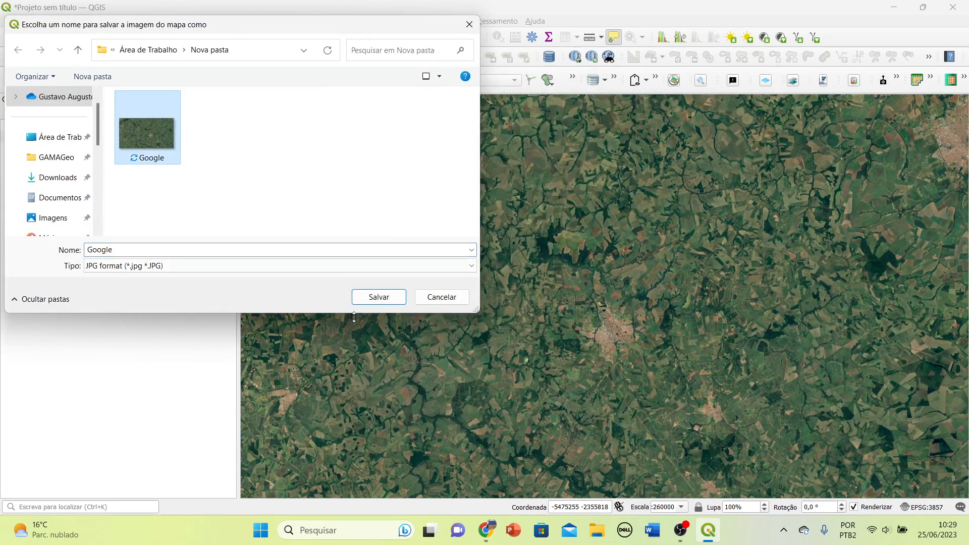
{"action": "left_click", "coordinate": [384, 298]}
{"action": "left_click", "coordinate": [513, 264]}
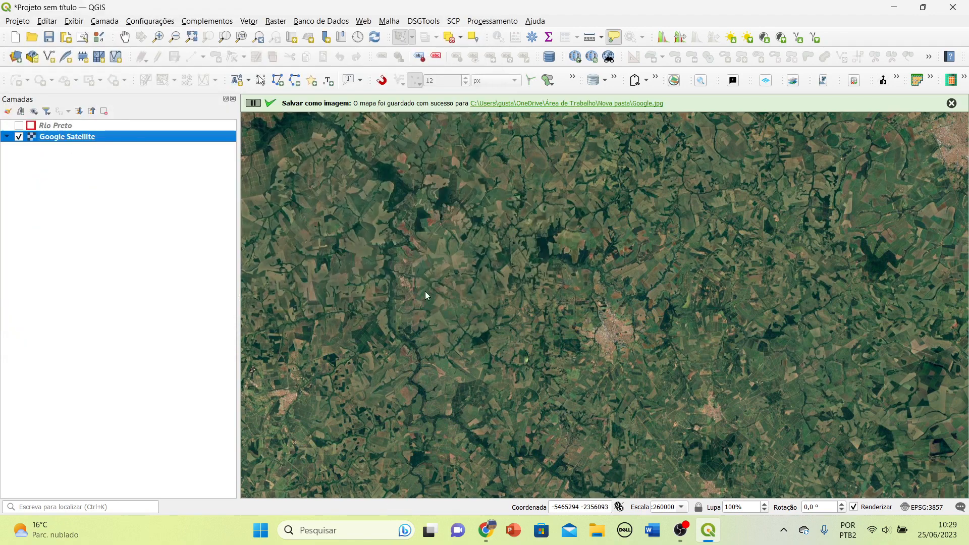
{"action": "left_click", "coordinate": [951, 103]}
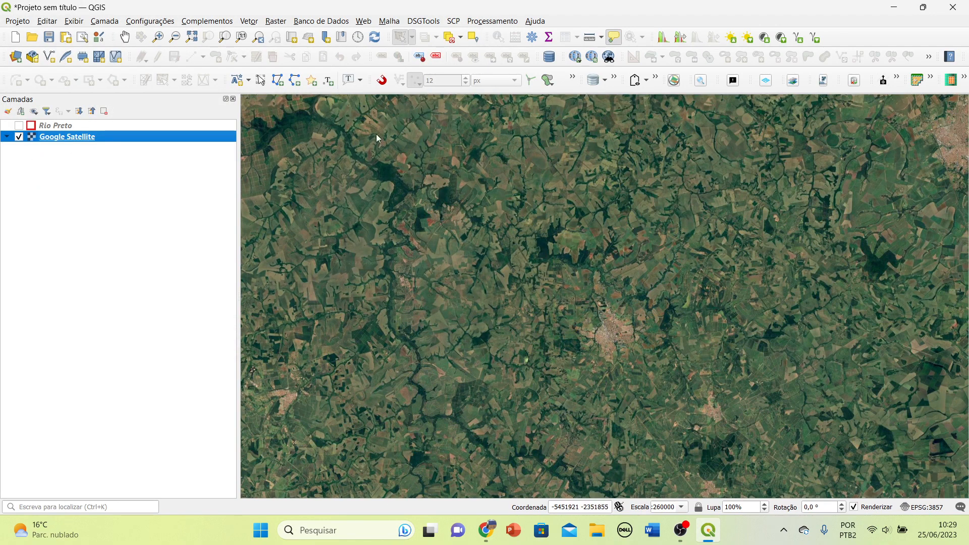
- Add the exported Google.jpg image to the project as a raster layer
{"action": "left_click", "coordinate": [105, 23]}
{"action": "mouse_move", "coordinate": [123, 71]}
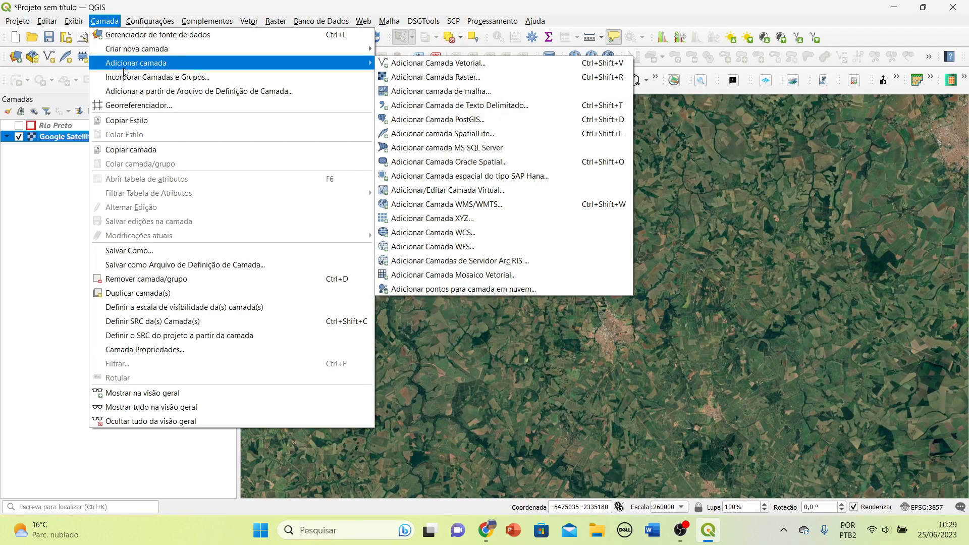
{"action": "left_click", "coordinate": [434, 80]}
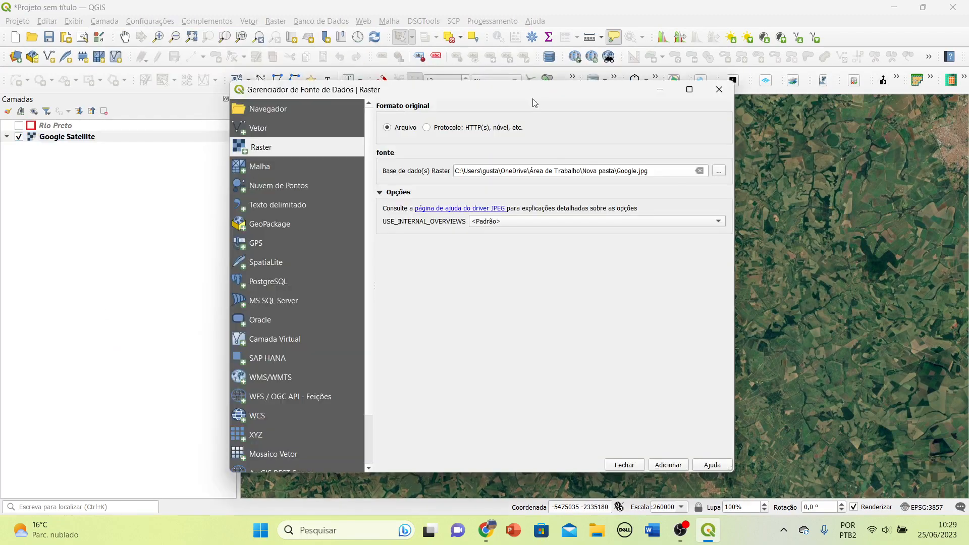
{"action": "left_click", "coordinate": [718, 171]}
{"action": "left_click", "coordinate": [449, 217]}
{"action": "left_click", "coordinate": [613, 382]}
{"action": "left_click", "coordinate": [670, 465]}
{"action": "left_click", "coordinate": [634, 465]}
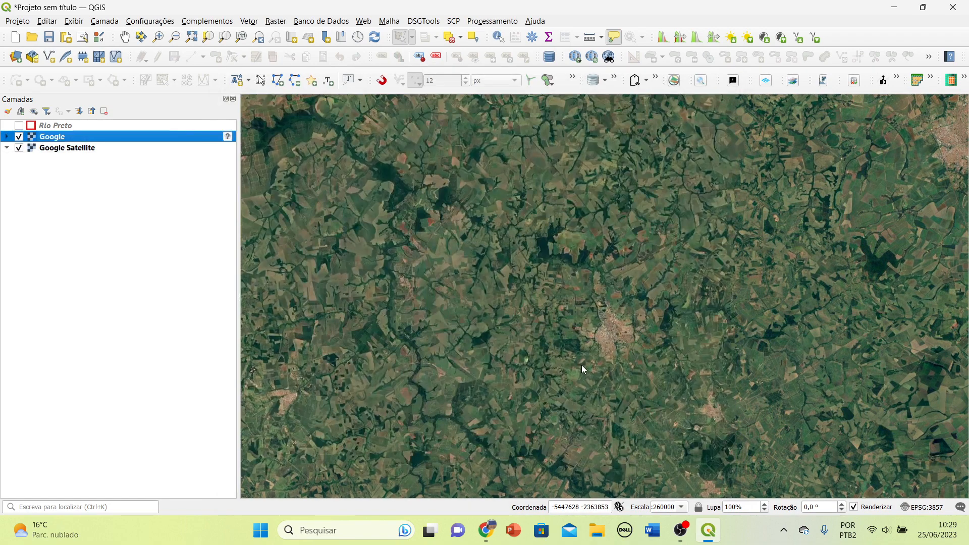
- Hide the Google Satellite layer and inspect the exported Google image's extent and its close-up detail over the city
{"action": "left_click", "coordinate": [19, 148]}
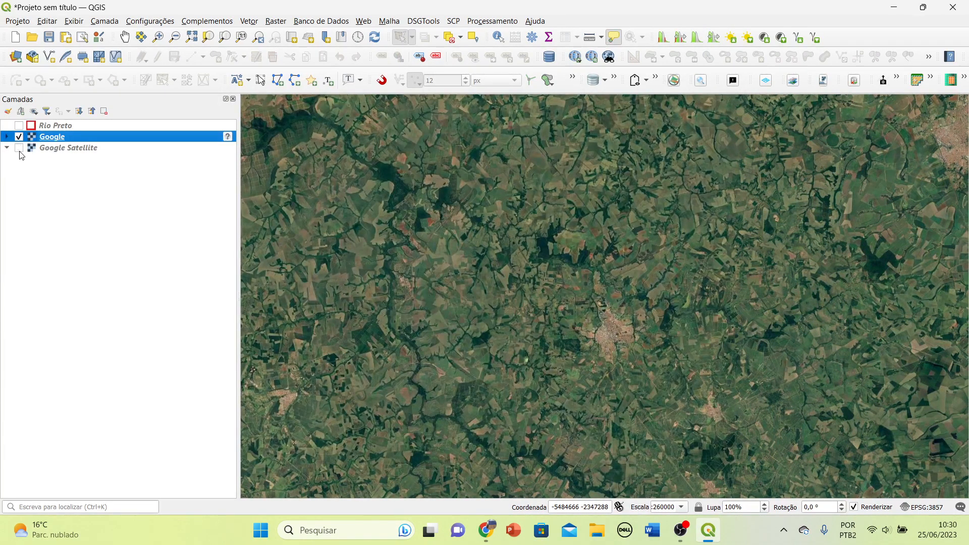
{"action": "scroll", "coordinate": [622, 368], "scroll_direction": "down", "scroll_amount": 1}
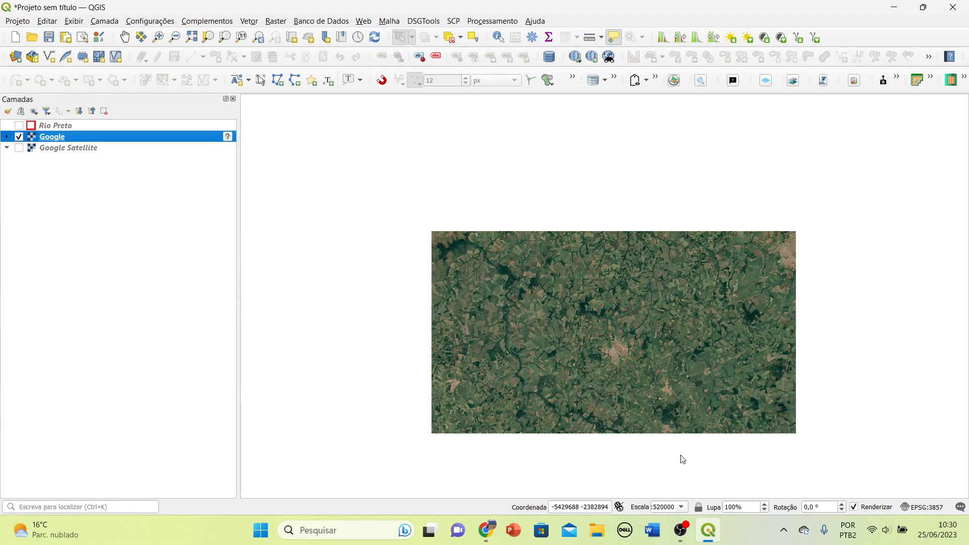
{"action": "scroll", "coordinate": [617, 348], "scroll_direction": "up", "scroll_amount": 2}
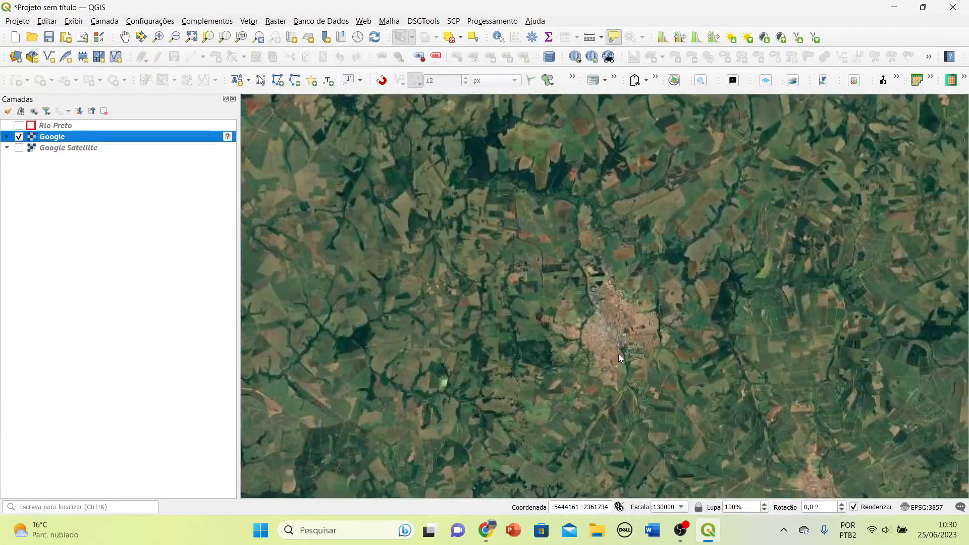
{"action": "scroll", "coordinate": [618, 354], "scroll_direction": "up", "scroll_amount": 2}
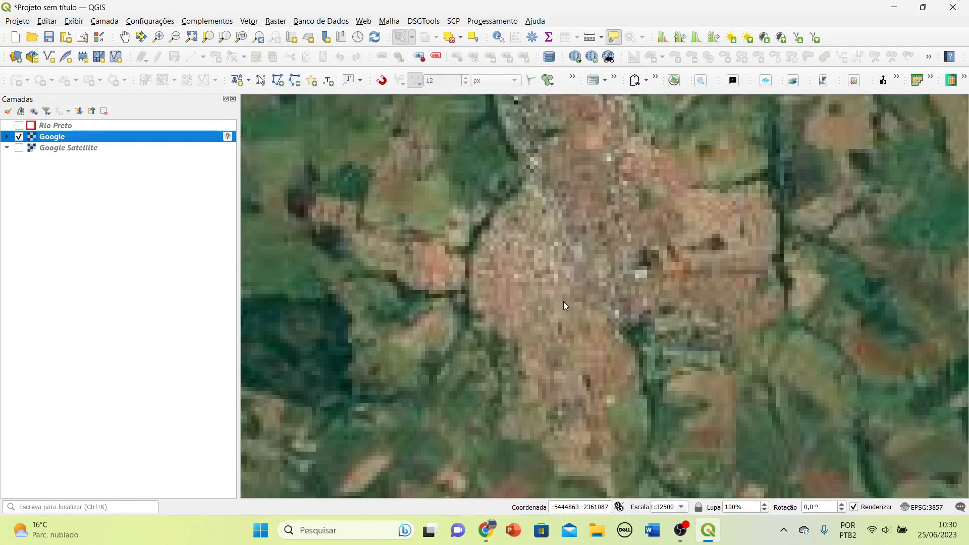
- Show the Google Satellite and Rio Preto layers again, with the municipality framed at 1:260000
{"action": "left_click", "coordinate": [20, 147]}
{"action": "scroll", "coordinate": [588, 234], "scroll_direction": "down", "scroll_amount": 3}
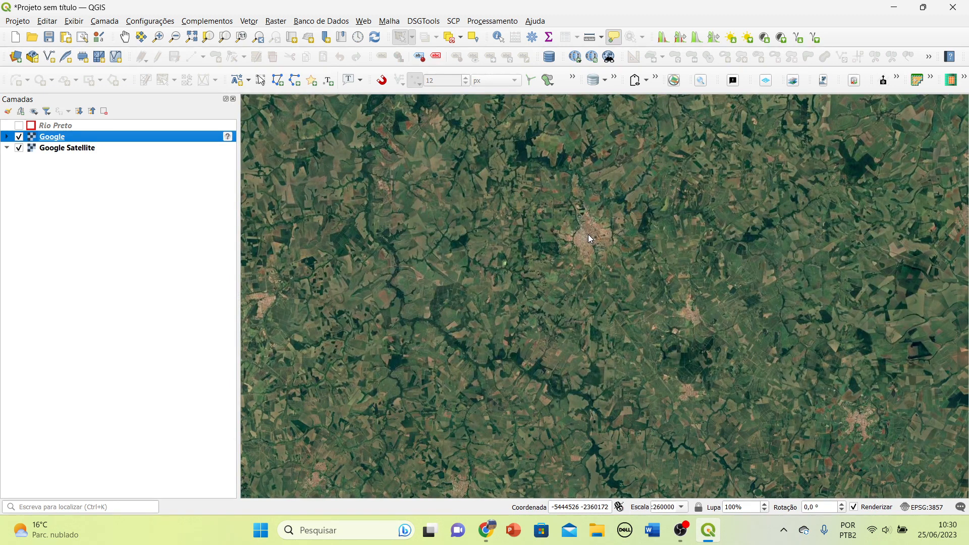
{"action": "left_click_drag", "start_coordinate": [589, 234], "coordinate": [609, 326]}
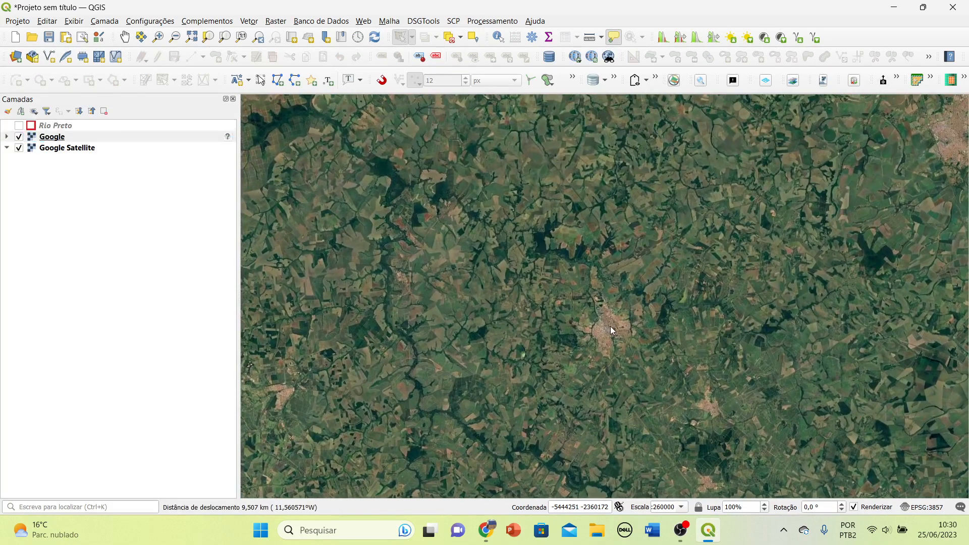
{"action": "left_click", "coordinate": [18, 125]}
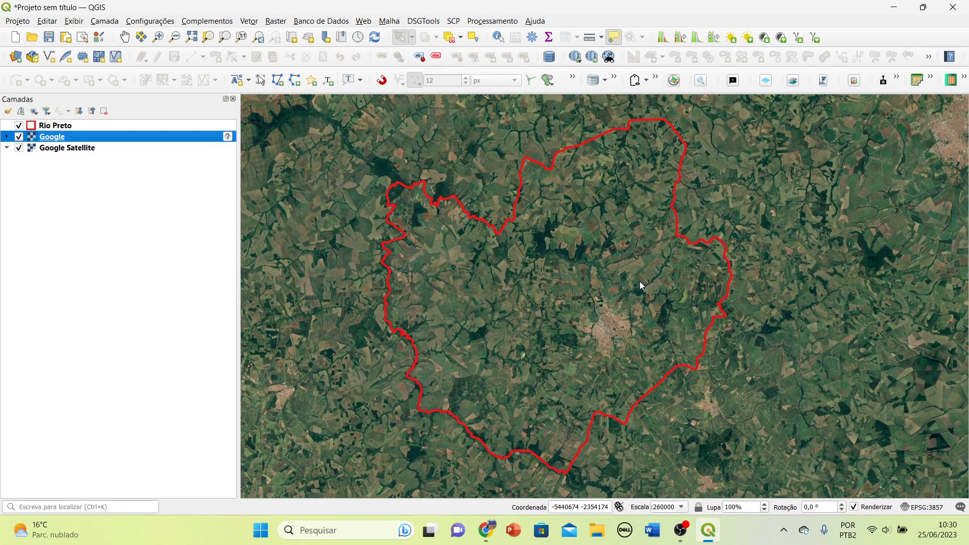
- Set the map scale to 1:8000 over the urban area and hide the exported Google image layer
{"action": "scroll", "coordinate": [605, 344], "scroll_direction": "up", "scroll_amount": 2}
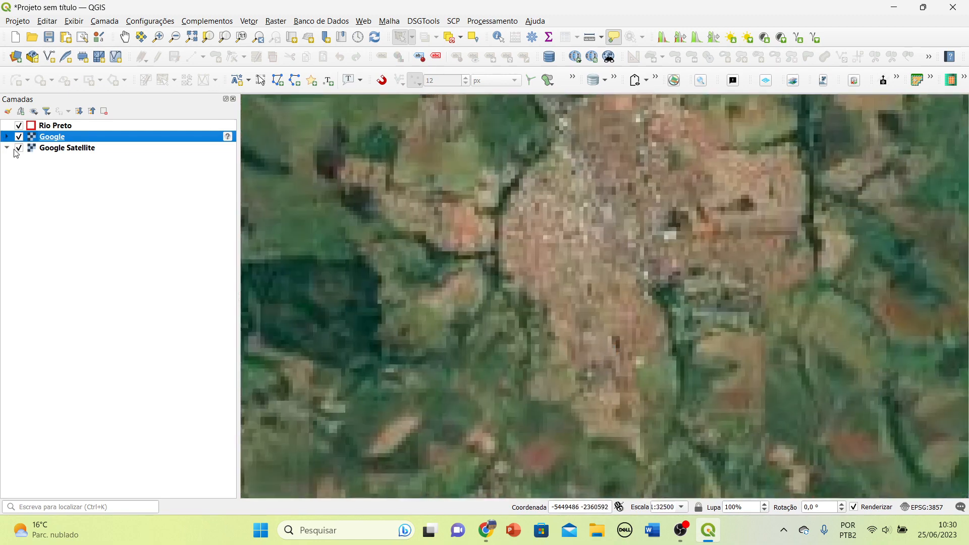
{"action": "scroll", "coordinate": [665, 320], "scroll_direction": "up", "scroll_amount": 2}
{"action": "scroll", "coordinate": [664, 320], "scroll_direction": "up", "scroll_amount": 1}
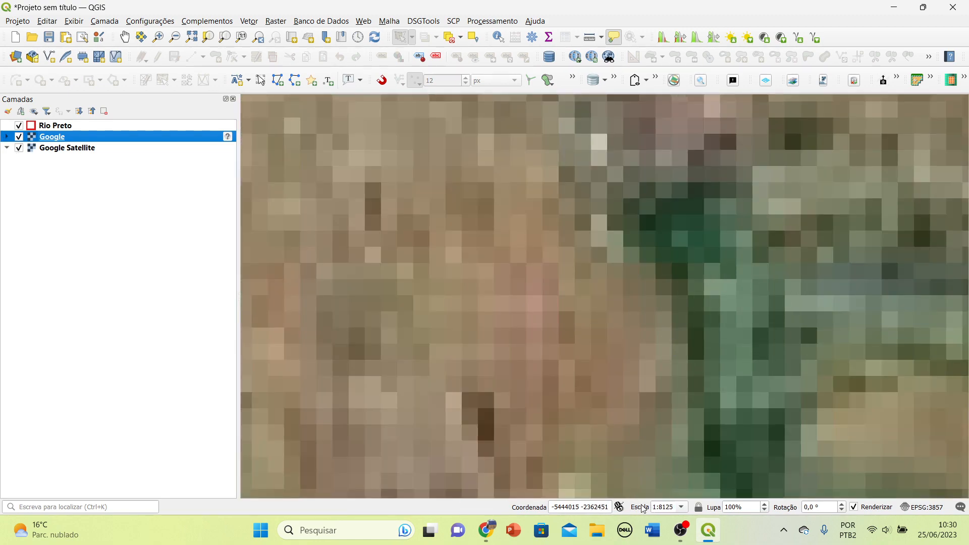
{"action": "left_click", "coordinate": [670, 507]}
{"action": "left_click_drag", "start_coordinate": [670, 507], "coordinate": [662, 507]}
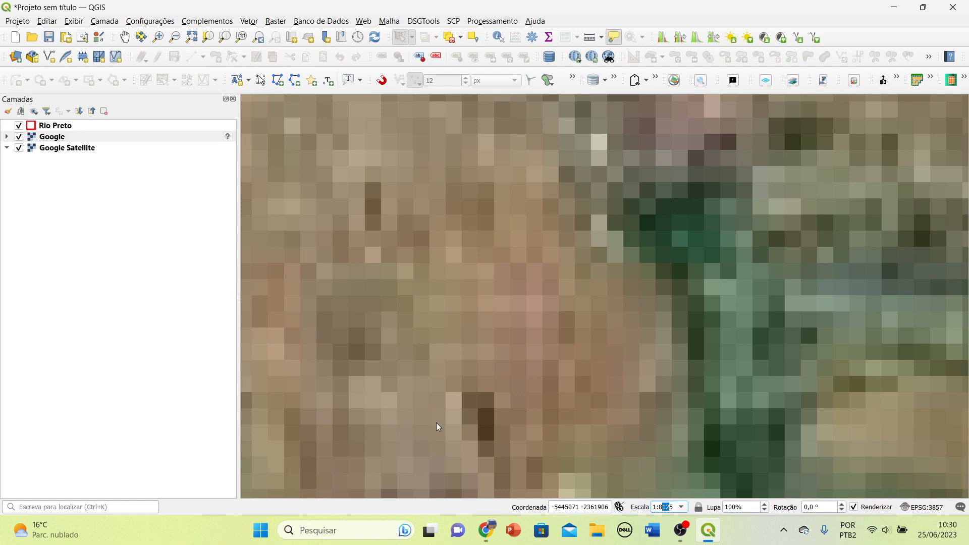
{"action": "left_click", "coordinate": [672, 505]}
{"action": "key", "text": "BackSpace"}
{"action": "key", "text": "BackSpace"}
{"action": "key", "text": "BackSpace"}
{"action": "type", "text": "000"}
{"action": "key", "text": "Return"}
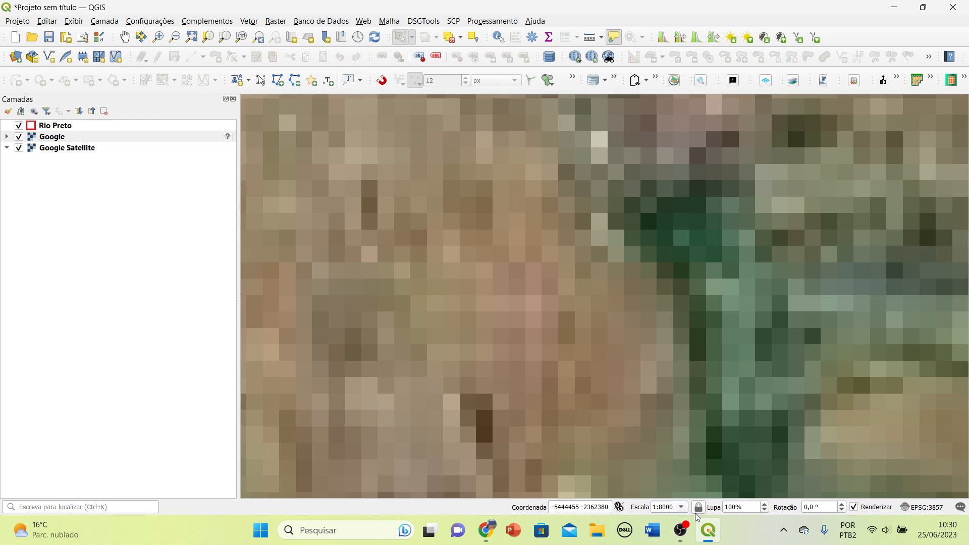
{"action": "left_click", "coordinate": [19, 138]}
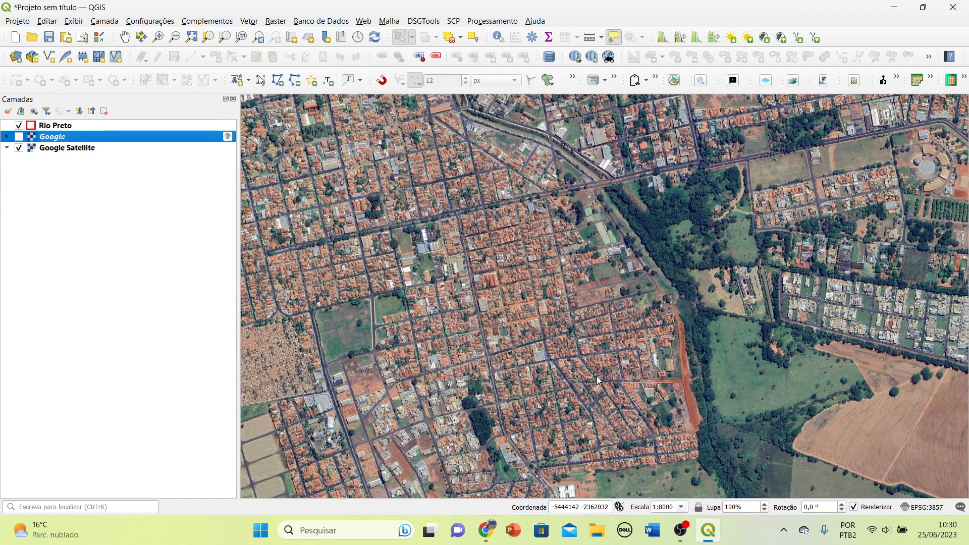
- Show the exported Google image layer again and frame the municipality at a map scale of 1:260000
{"action": "left_click", "coordinate": [19, 137]}
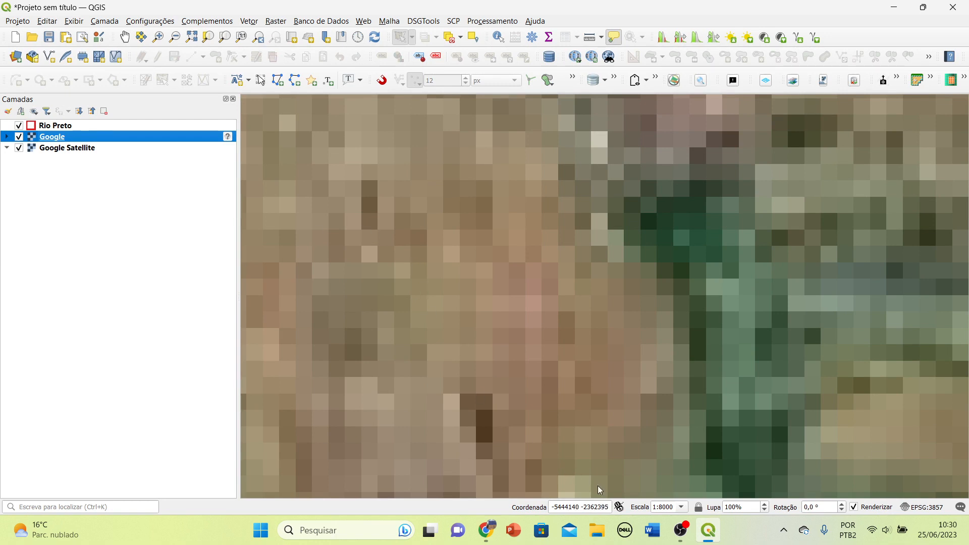
{"action": "left_click_drag", "start_coordinate": [675, 506], "coordinate": [659, 507]}
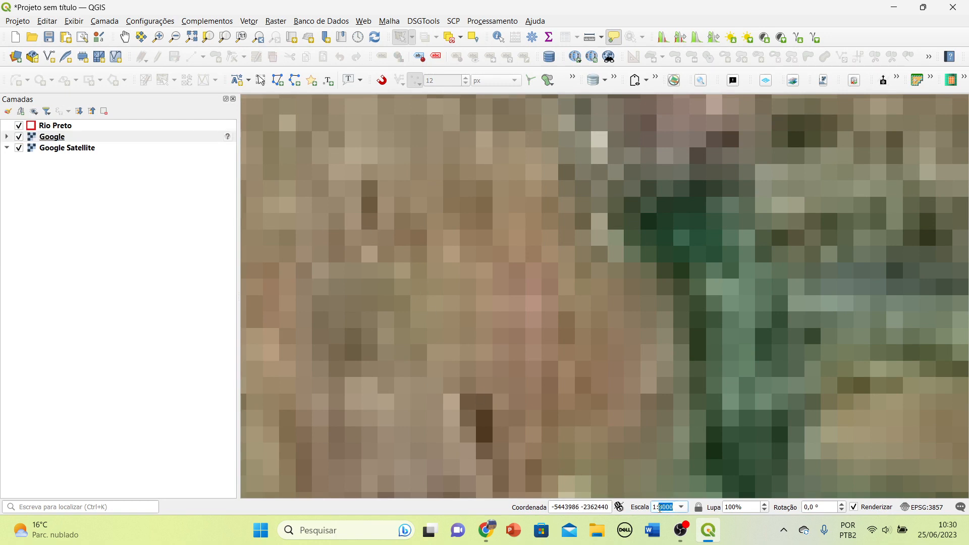
{"action": "type", "text": "260000"}
{"action": "key", "text": "Return"}
{"action": "left_click_drag", "start_coordinate": [588, 292], "coordinate": [625, 332]}
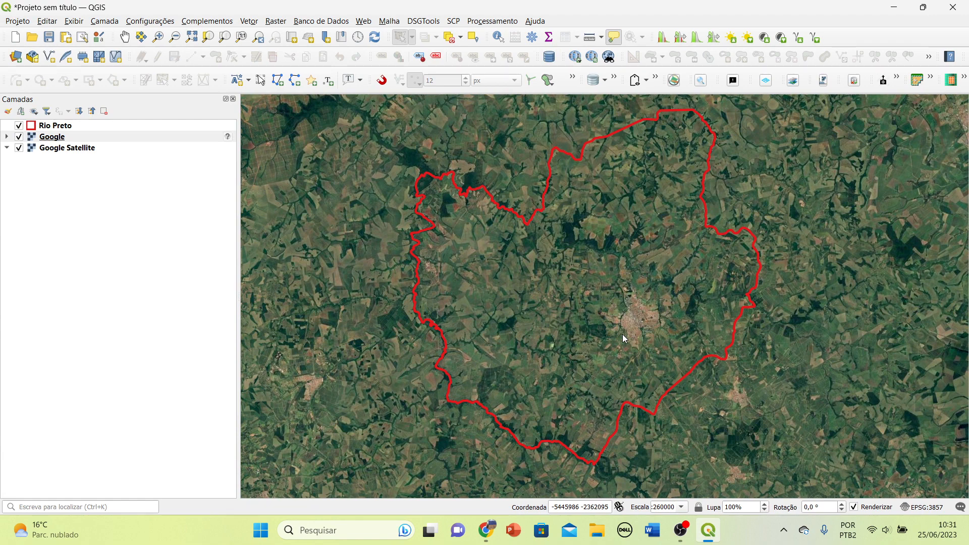
- Assign the project coordinate system EPSG:3857 - WGS 84 / Pseudo-Mercator to the exported Google layer in its properties
{"action": "right_click", "coordinate": [61, 139]}
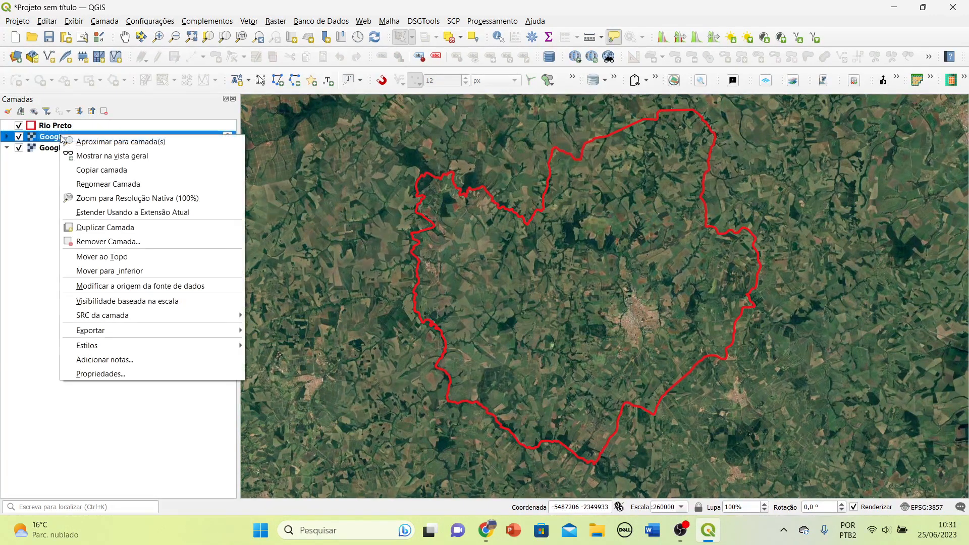
{"action": "left_click", "coordinate": [94, 373]}
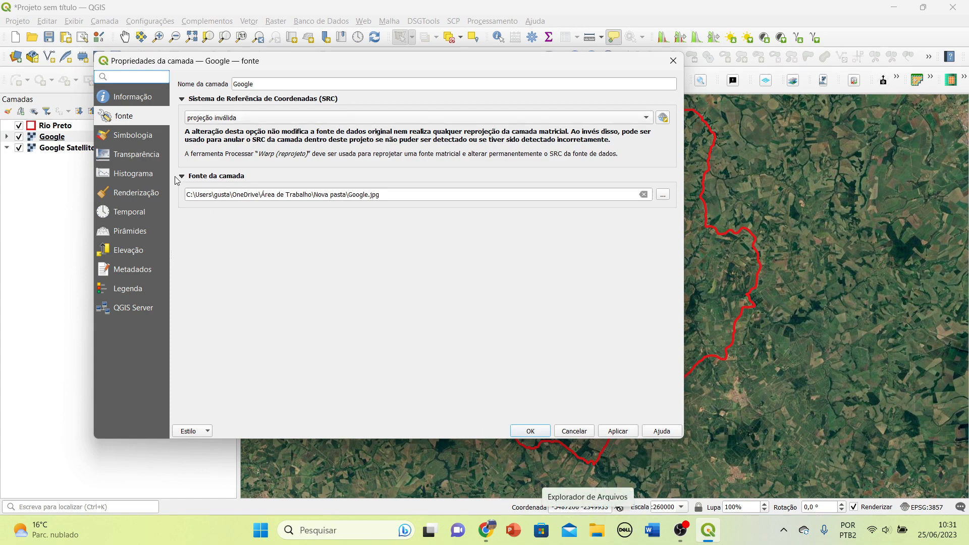
{"action": "left_click", "coordinate": [228, 118]}
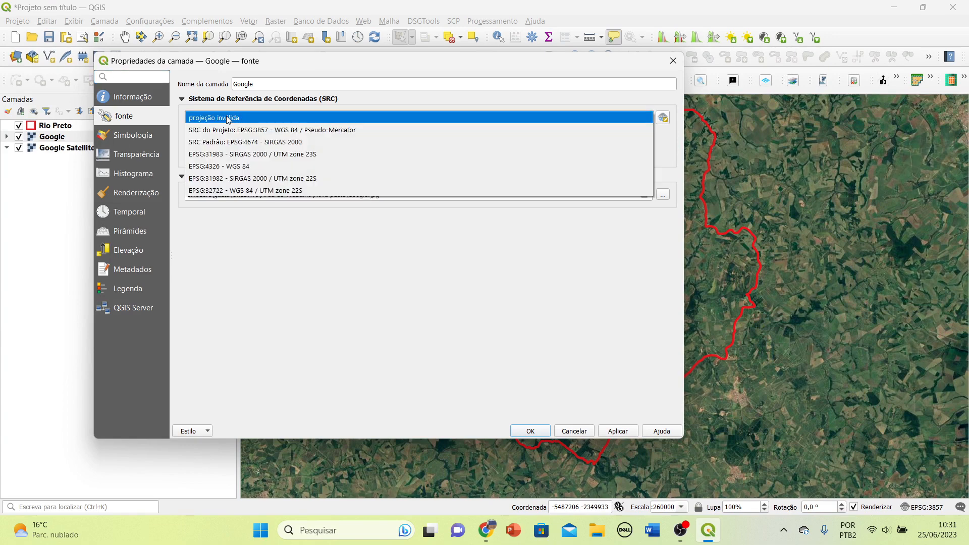
{"action": "left_click", "coordinate": [236, 142]}
{"action": "left_click", "coordinate": [240, 120]}
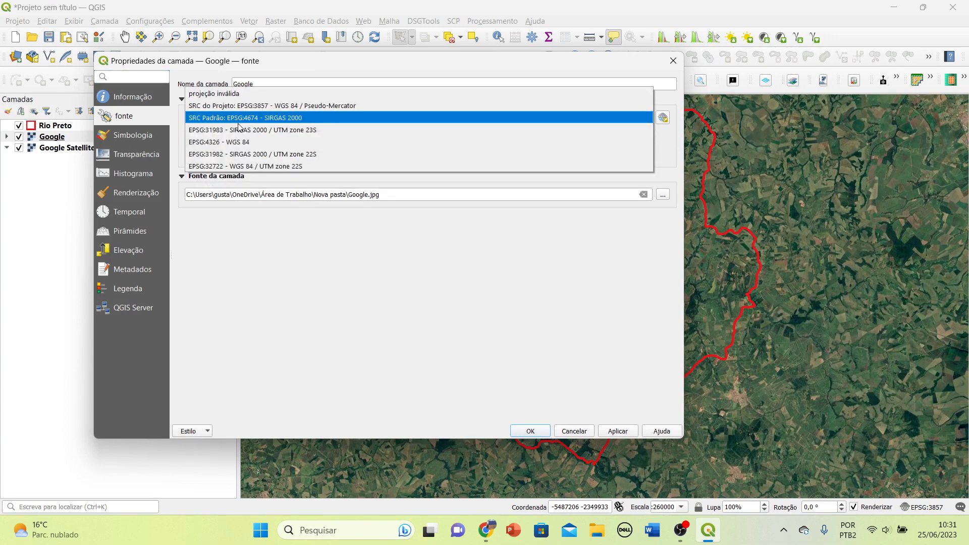
{"action": "left_click", "coordinate": [241, 107]}
{"action": "left_click", "coordinate": [608, 432]}
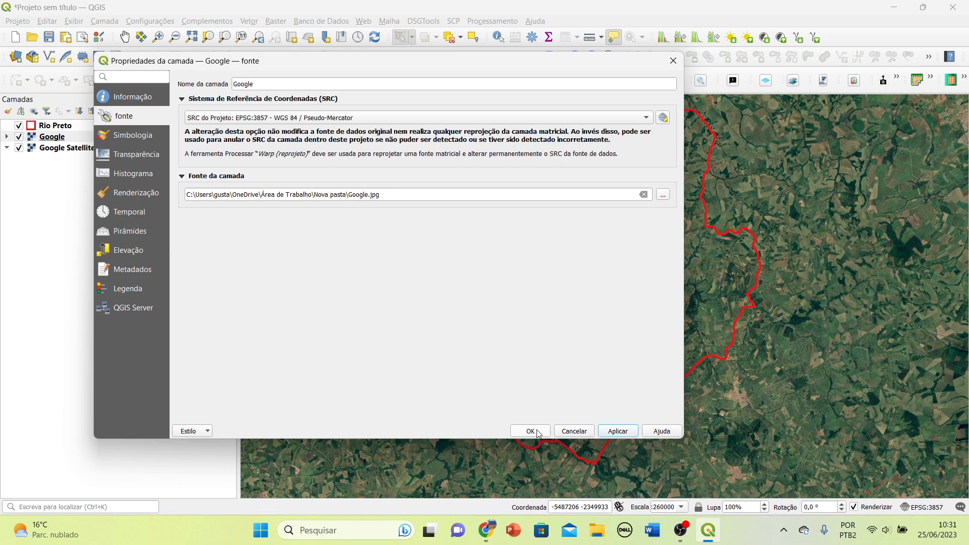
{"action": "left_click", "coordinate": [530, 432]}
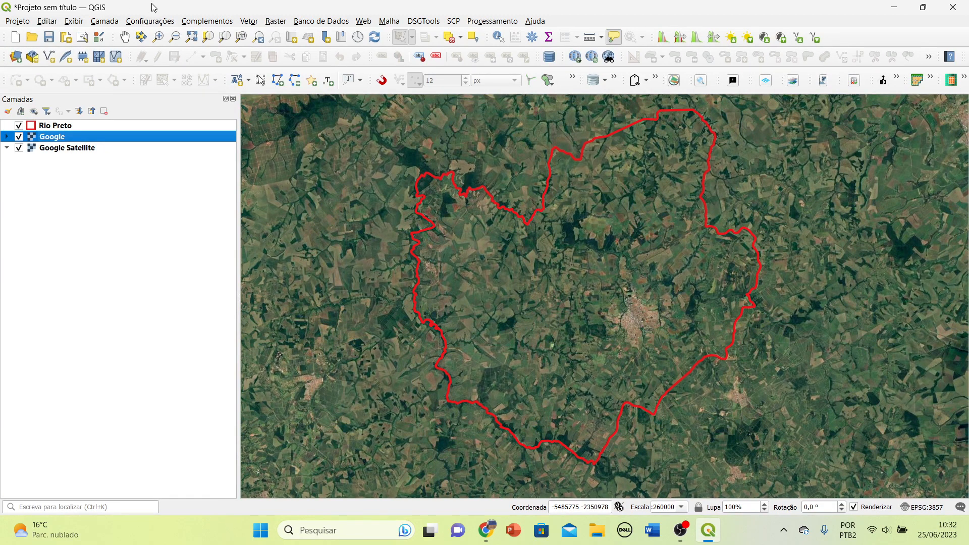
- Reproject the Google raster from EPSG:3857 to EPSG:4674 - SIRGAS 2000 as a temporary layer
{"action": "left_click", "coordinate": [273, 22]}
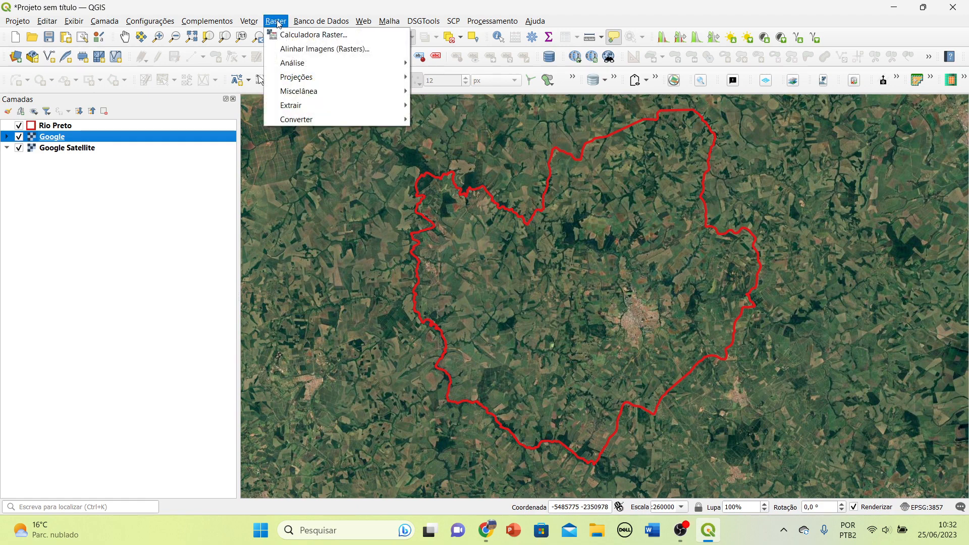
{"action": "mouse_move", "coordinate": [285, 76]}
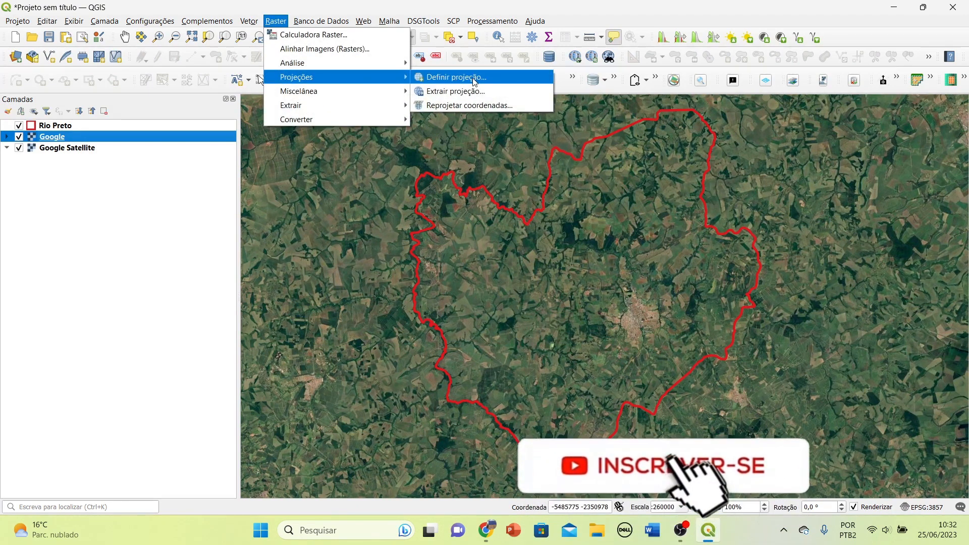
{"action": "left_click", "coordinate": [475, 106]}
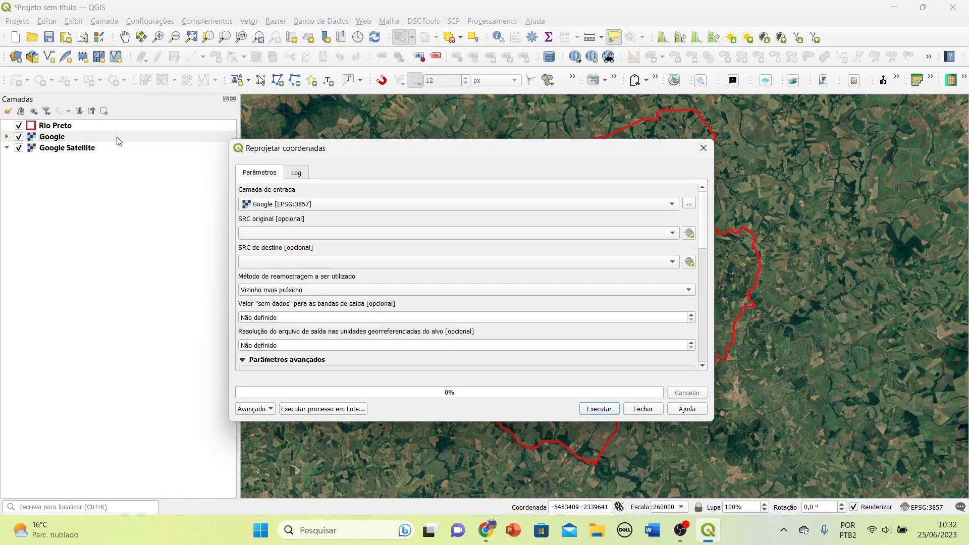
{"action": "left_click", "coordinate": [283, 233]}
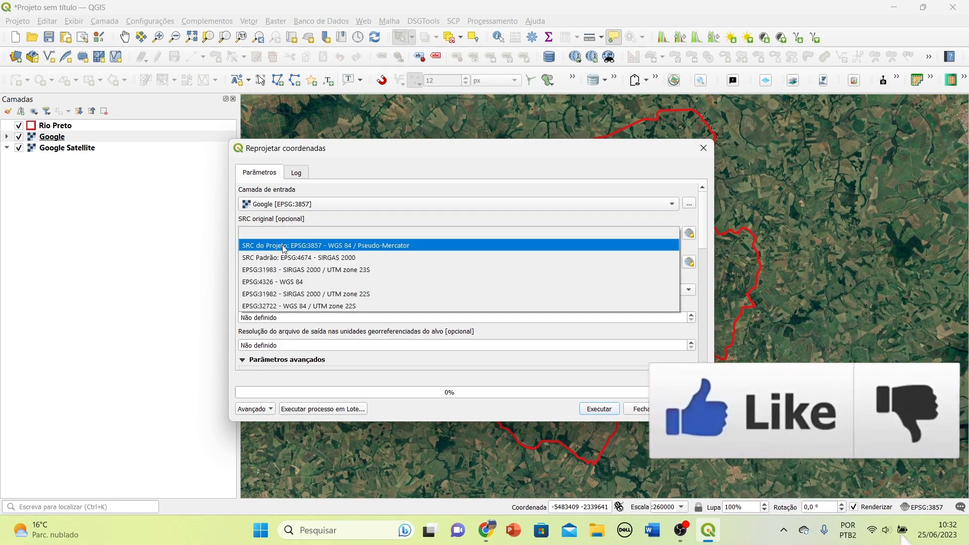
{"action": "left_click", "coordinate": [282, 246]}
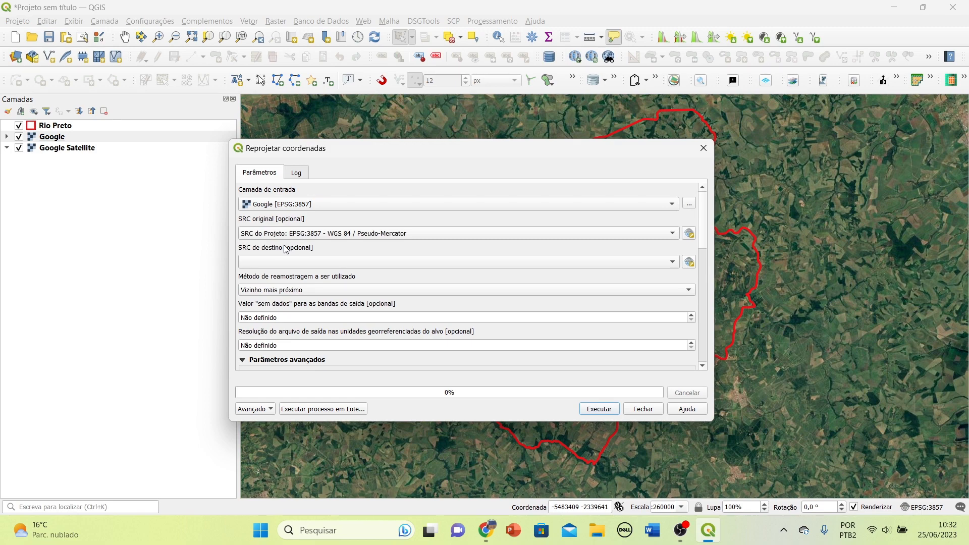
{"action": "left_click", "coordinate": [303, 267]}
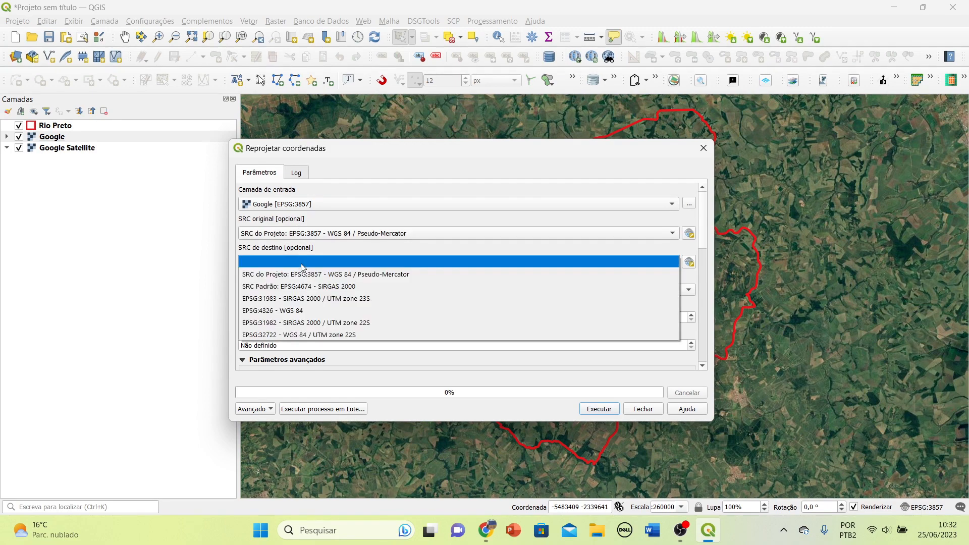
{"action": "left_click", "coordinate": [304, 286]}
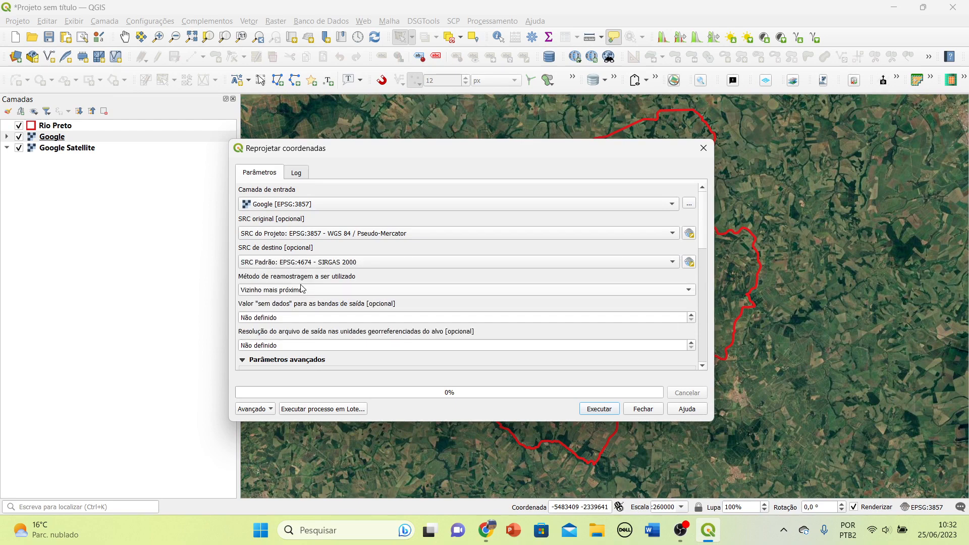
{"action": "scroll", "coordinate": [704, 210], "scroll_direction": "down", "scroll_amount": 1}
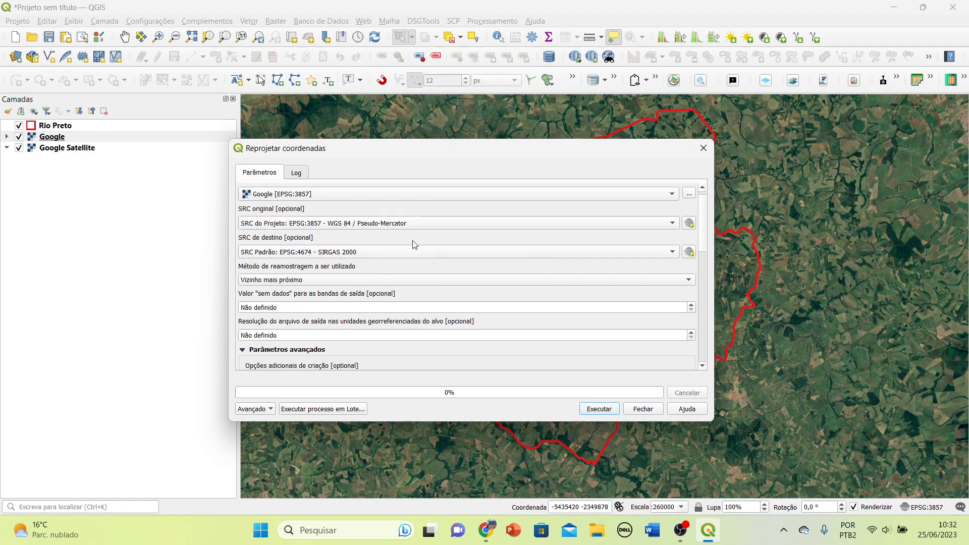
{"action": "scroll", "coordinate": [702, 220], "scroll_direction": "down", "scroll_amount": 2}
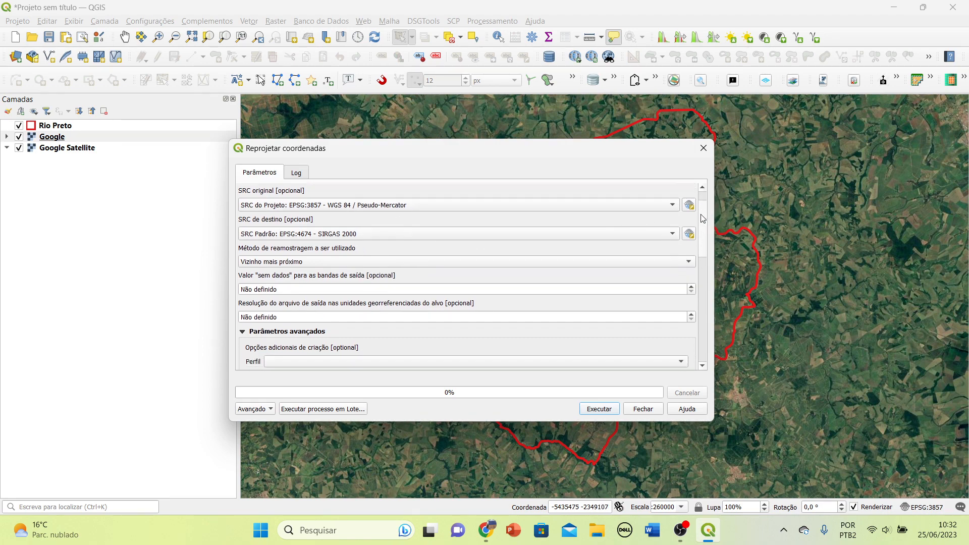
{"action": "left_click_drag", "start_coordinate": [703, 220], "coordinate": [702, 257]}
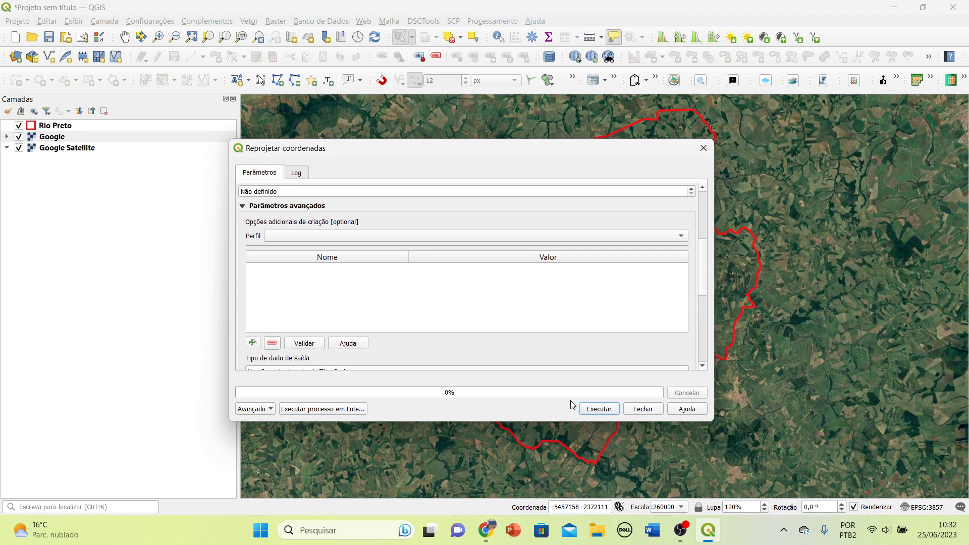
{"action": "left_click", "coordinate": [601, 410]}
{"action": "left_click", "coordinate": [629, 411]}
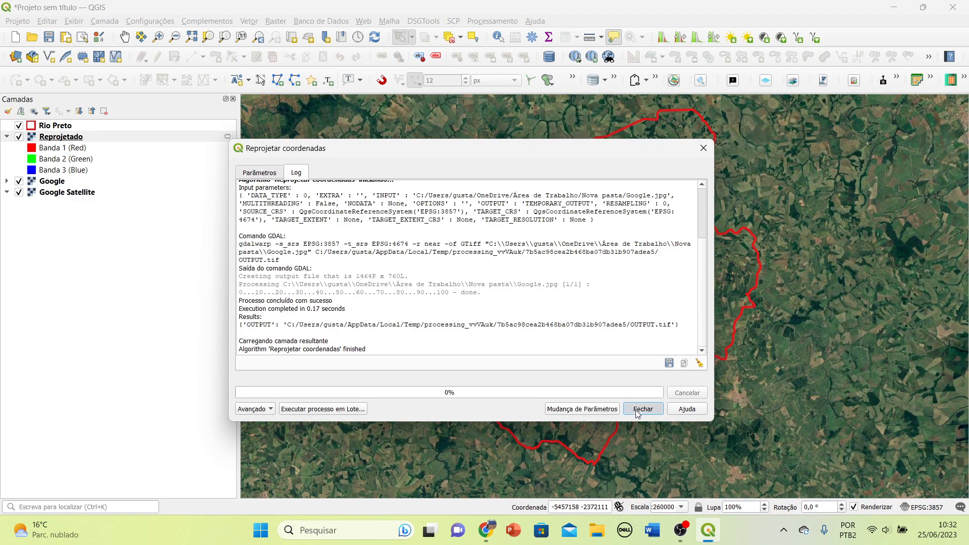
- Check the coordinate reference system assigned to the Rio Preto boundary layer
{"action": "right_click", "coordinate": [64, 127]}
{"action": "left_click", "coordinate": [121, 410]}
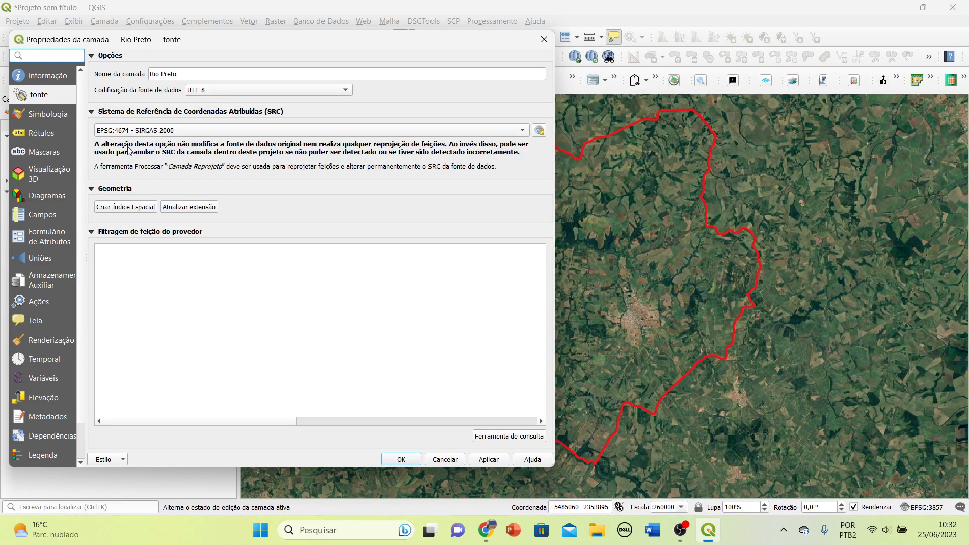
{"action": "left_click", "coordinate": [543, 39]}
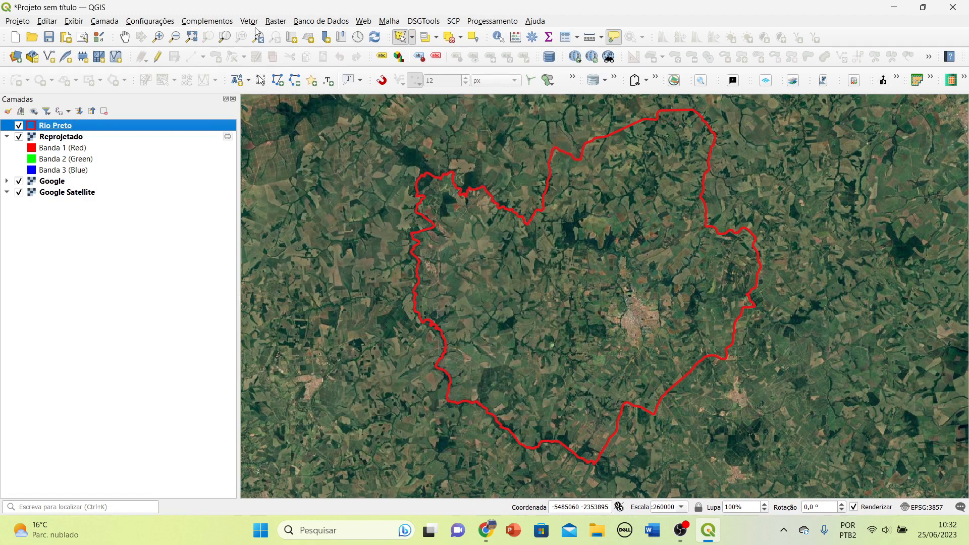
- Set up a raster clip by mask layer with Reprojetado as the input and Rio Preto as the mask
{"action": "left_click", "coordinate": [275, 21]}
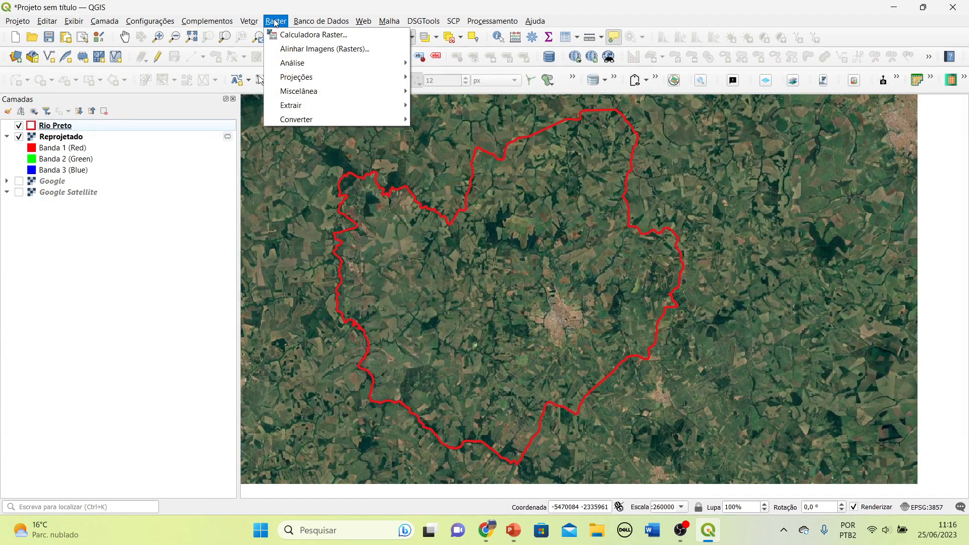
{"action": "mouse_move", "coordinate": [290, 105]}
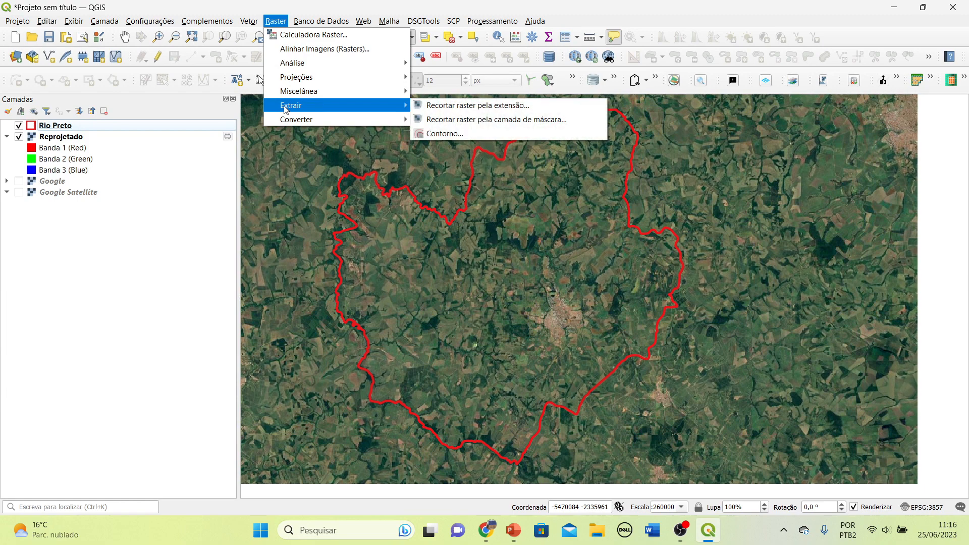
{"action": "left_click", "coordinate": [480, 120]}
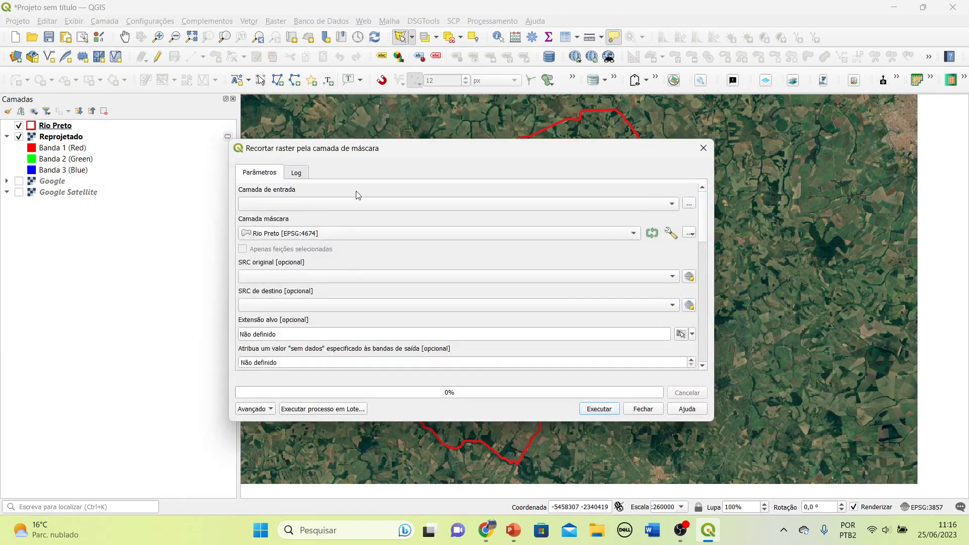
{"action": "left_click", "coordinate": [349, 206]}
{"action": "left_click", "coordinate": [335, 228]}
{"action": "left_click", "coordinate": [263, 233]}
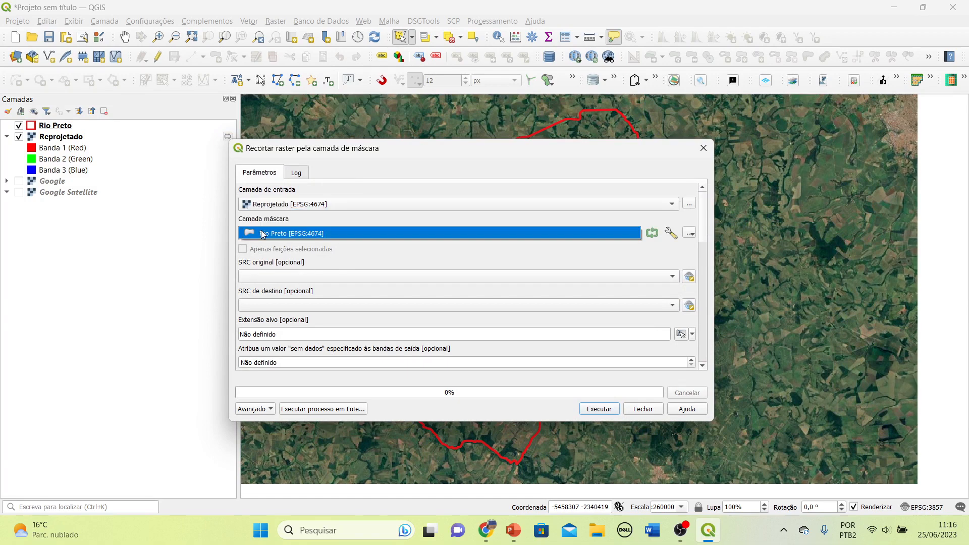
{"action": "left_click", "coordinate": [262, 234]}
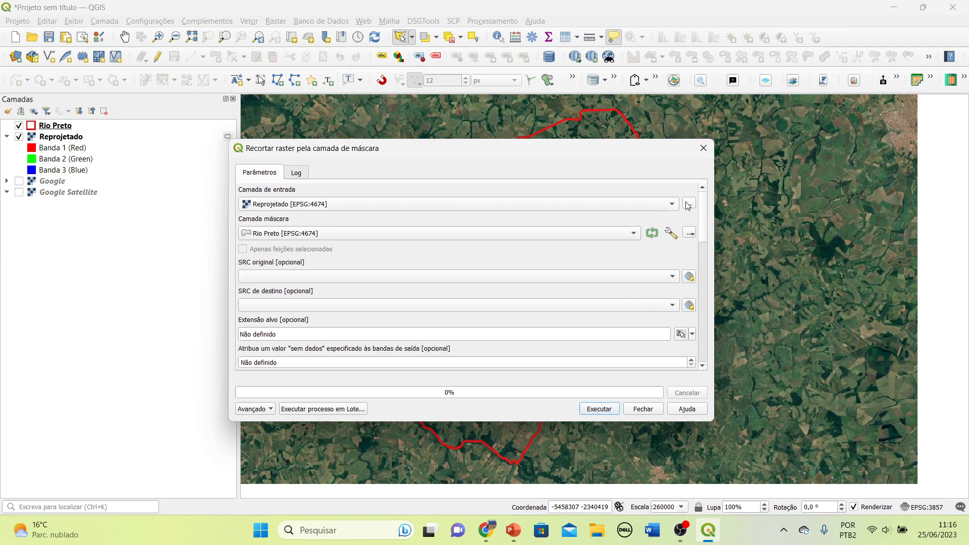
- Set the nodata value of the clip's output bands to 0
{"action": "scroll", "coordinate": [704, 209], "scroll_direction": "down", "scroll_amount": 5}
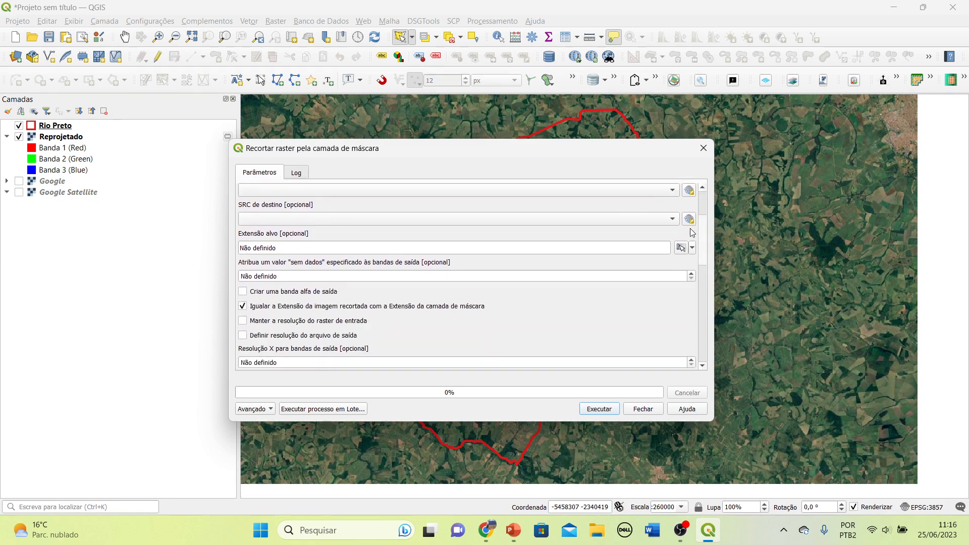
{"action": "scroll", "coordinate": [688, 229], "scroll_direction": "down", "scroll_amount": 3}
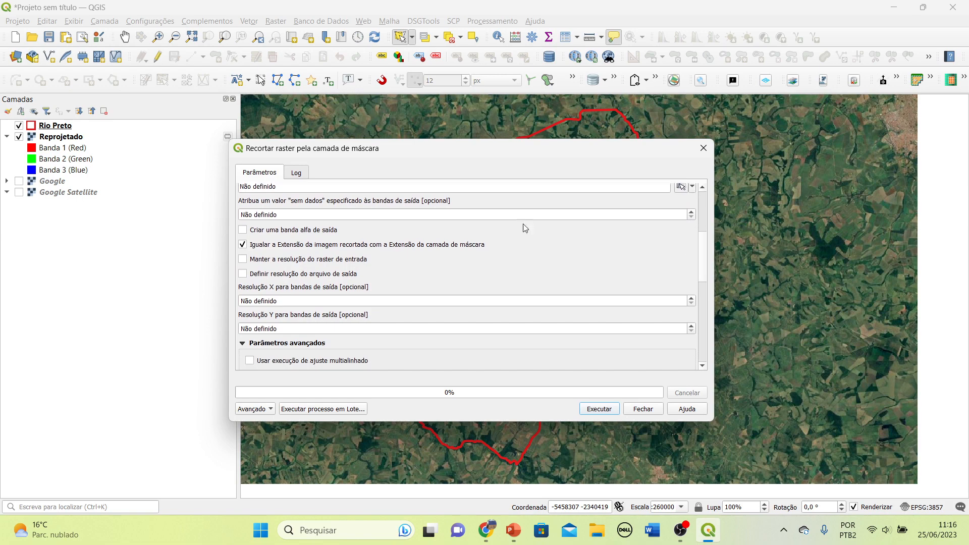
{"action": "left_click_drag", "start_coordinate": [287, 215], "coordinate": [240, 217]}
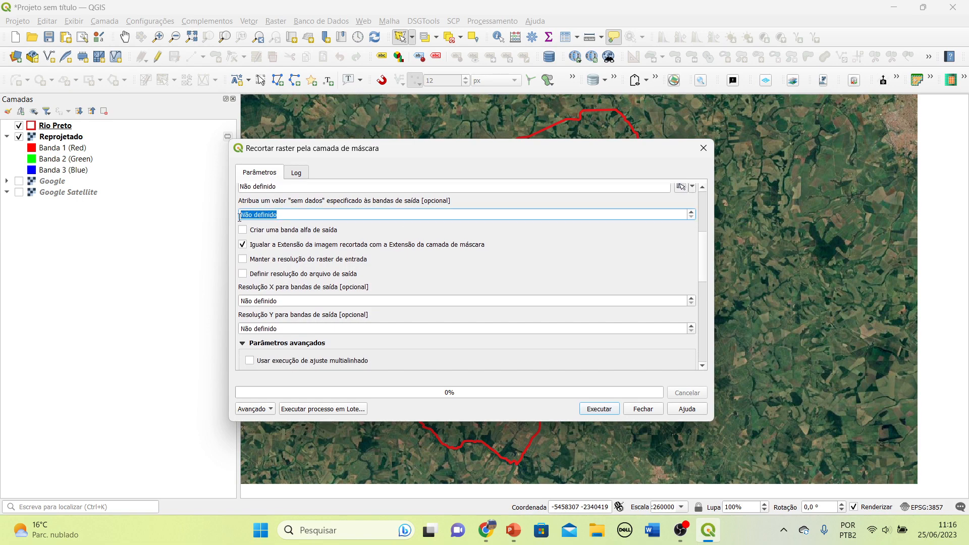
{"action": "type", "text": "0"}
{"action": "scroll", "coordinate": [704, 251], "scroll_direction": "down", "scroll_amount": 10}
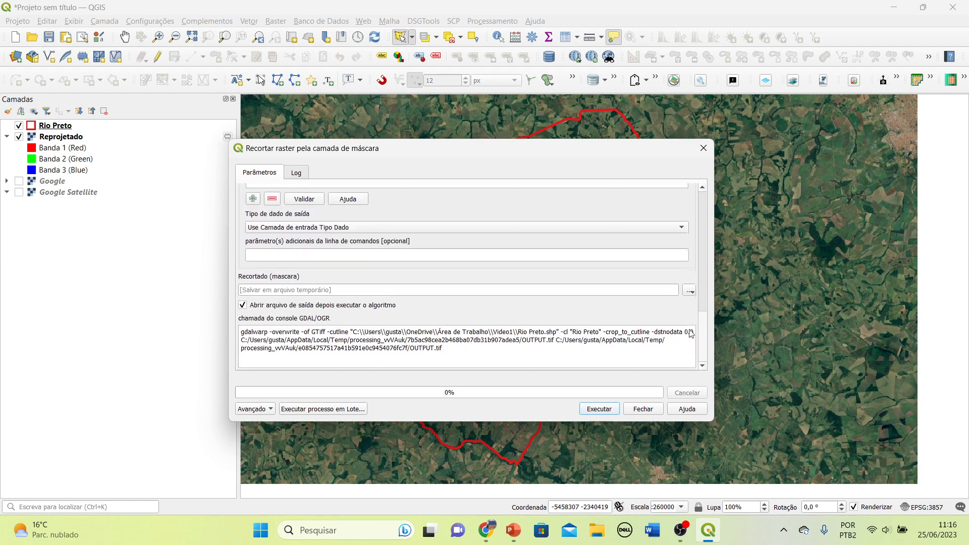
- Set the clip's output file to Recortado.tif in the Nova pasta folder, replacing the existing file
{"action": "left_click", "coordinate": [689, 291]}
{"action": "left_click", "coordinate": [709, 318]}
{"action": "left_click", "coordinate": [393, 271]}
{"action": "double_click", "coordinate": [393, 271]}
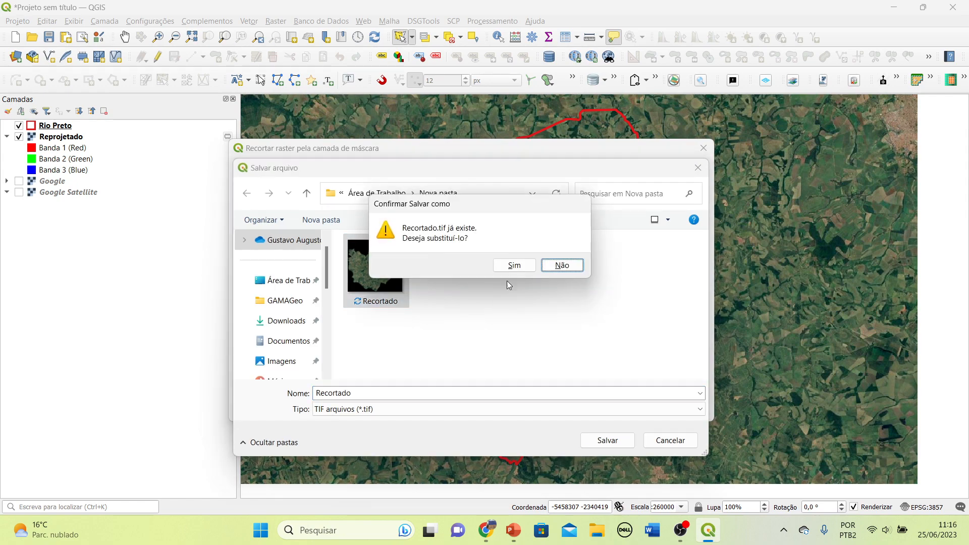
{"action": "left_click", "coordinate": [514, 265]}
- Run the clip by mask layer and hide the Reprojetado layer
{"action": "left_click", "coordinate": [595, 412]}
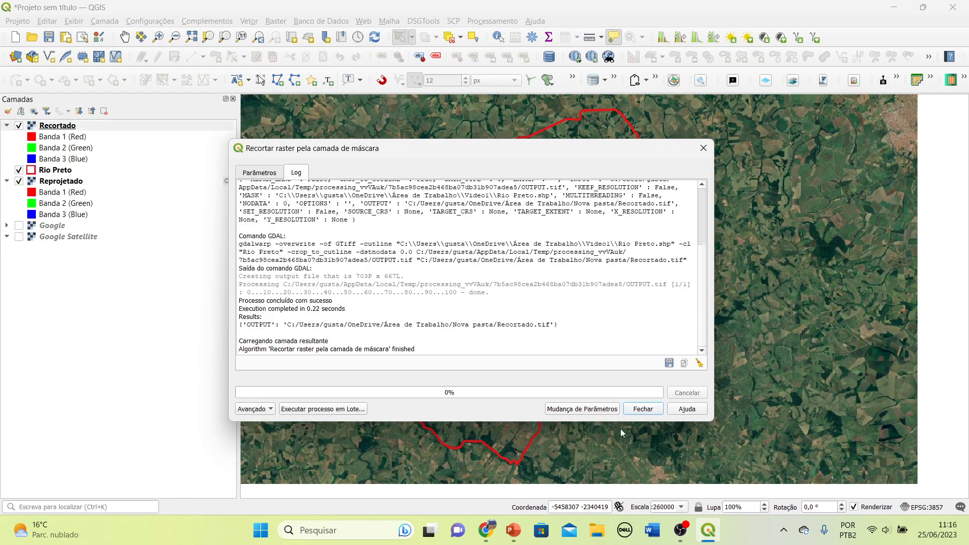
{"action": "left_click", "coordinate": [656, 410]}
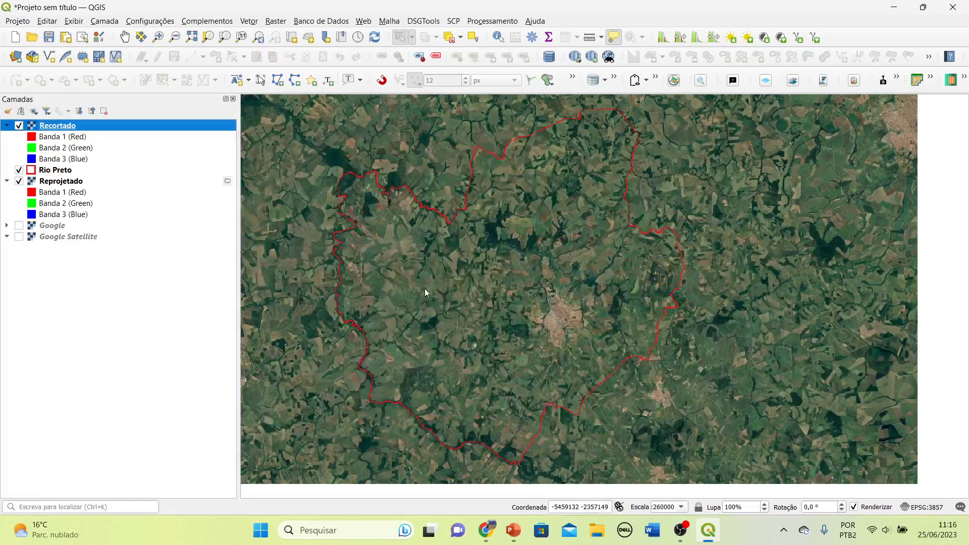
{"action": "left_click", "coordinate": [19, 181]}
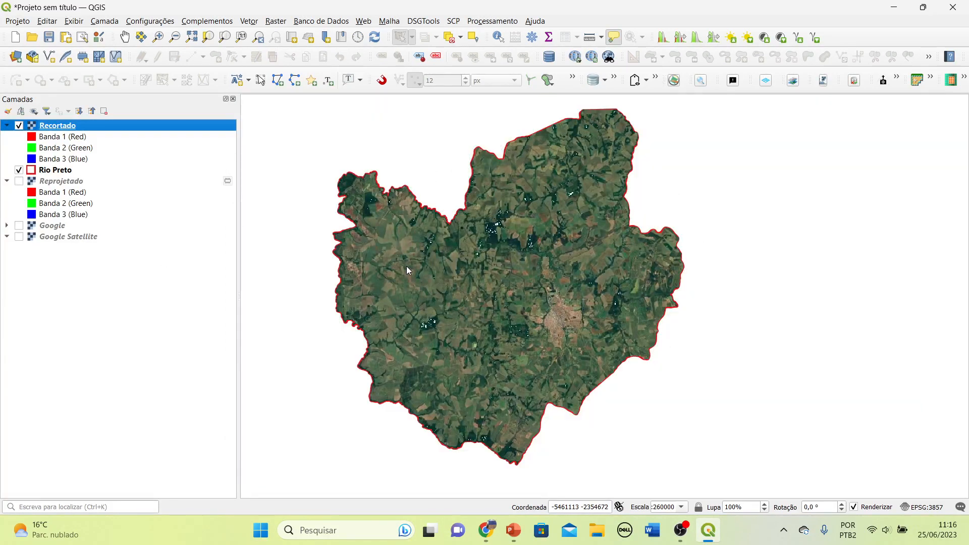
- Move the Recortado layer below Rio Preto in the layer order, so the municipality boundary draws over the image
{"action": "left_click_drag", "start_coordinate": [56, 126], "coordinate": [87, 176]}
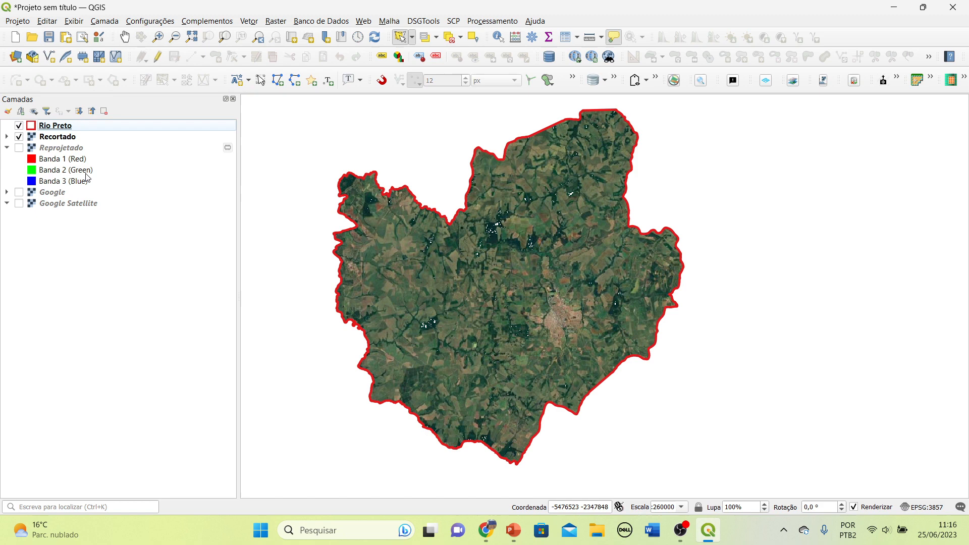
{"action": "left_click", "coordinate": [48, 128]}
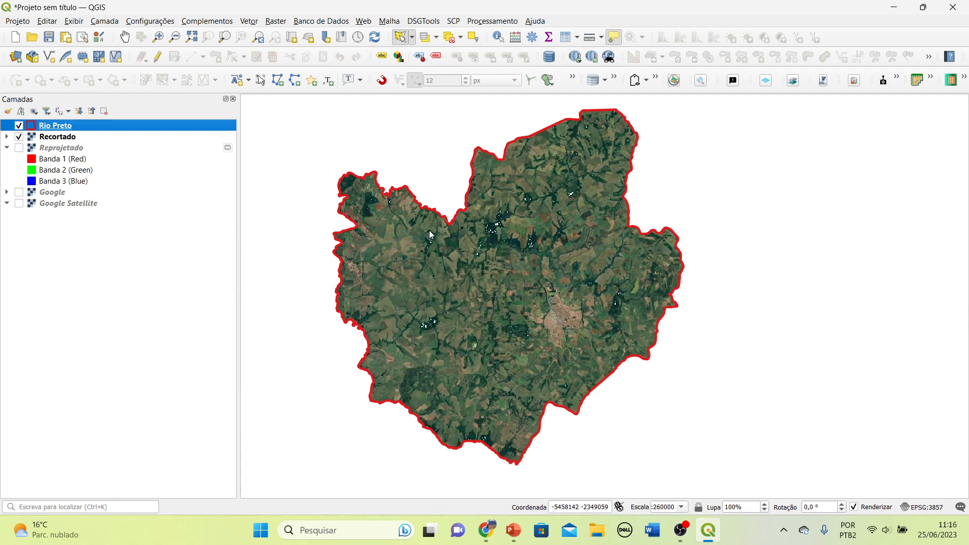
{"action": "left_click", "coordinate": [87, 141]}
- Examine the dark areas of the clipped Recortado image across the municipality for missing pixels
{"action": "scroll", "coordinate": [500, 218], "scroll_direction": "up", "scroll_amount": 2}
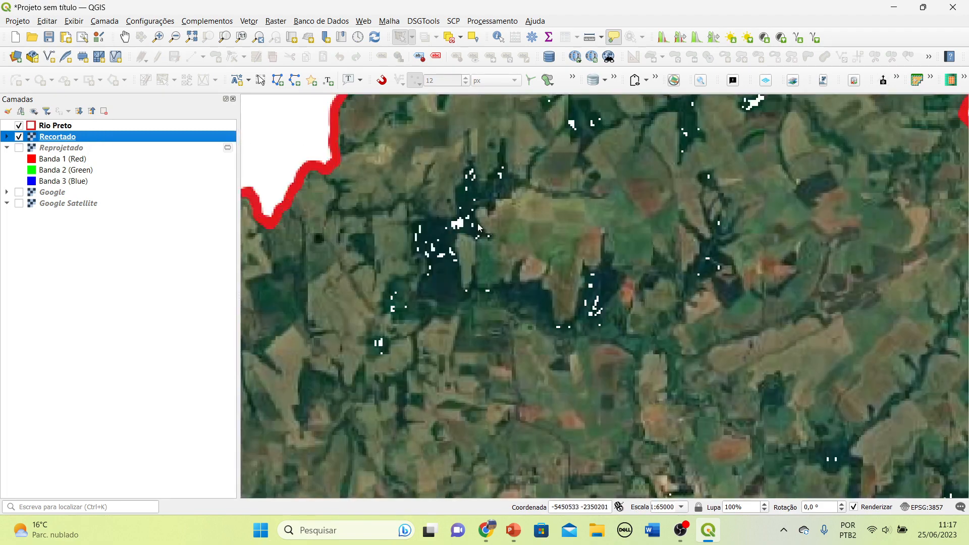
{"action": "scroll", "coordinate": [458, 225], "scroll_direction": "down", "scroll_amount": 2}
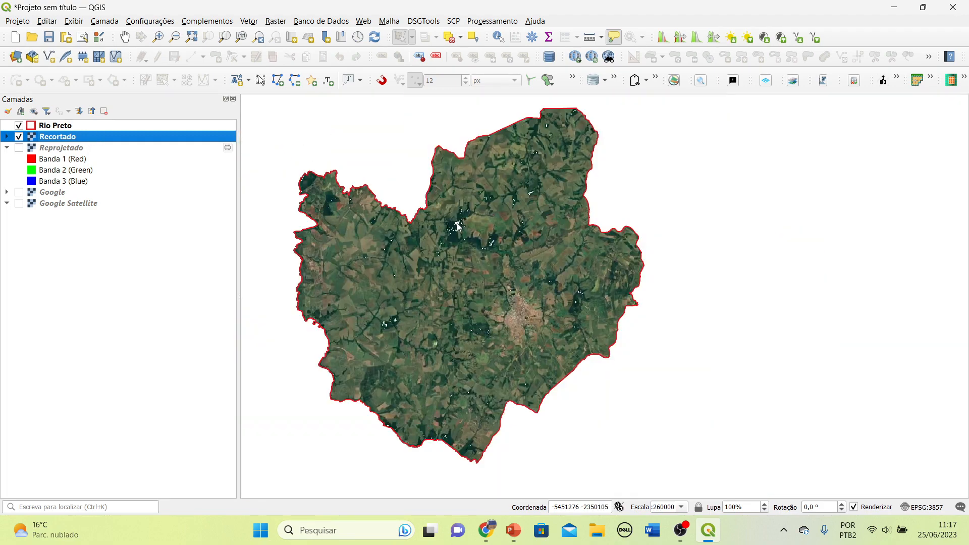
{"action": "left_click_drag", "start_coordinate": [453, 232], "coordinate": [517, 246]}
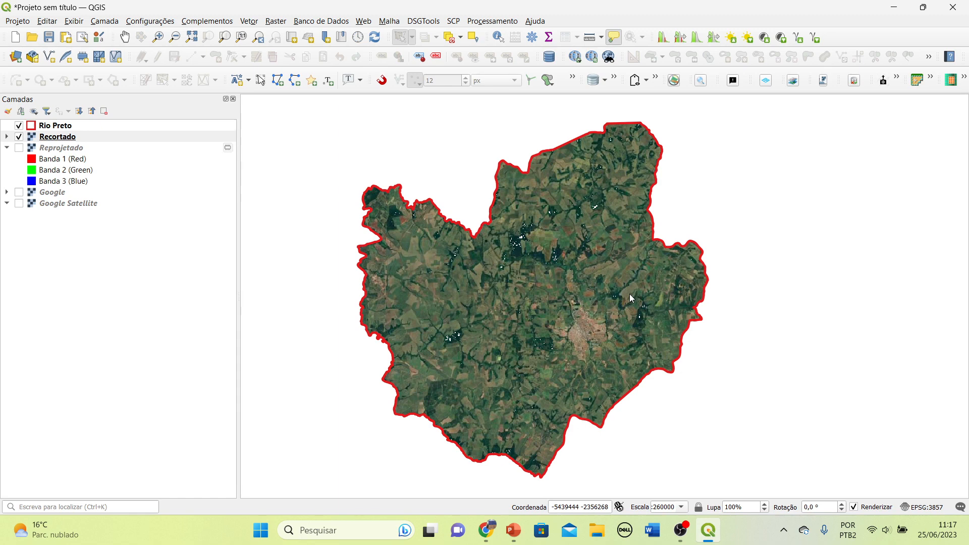
{"action": "scroll", "coordinate": [482, 343], "scroll_direction": "up", "scroll_amount": 2}
{"action": "scroll", "coordinate": [462, 355], "scroll_direction": "up", "scroll_amount": 1}
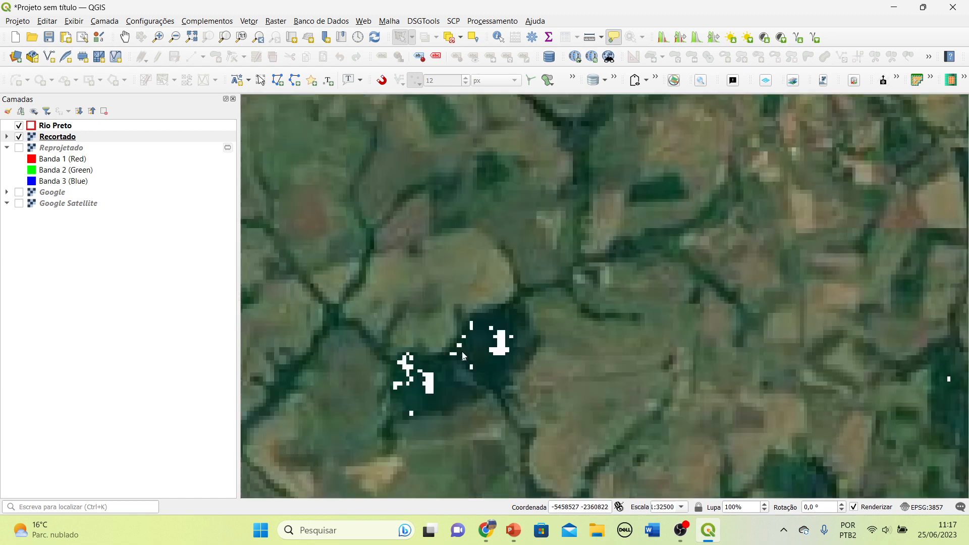
{"action": "scroll", "coordinate": [393, 388], "scroll_direction": "down", "scroll_amount": 1}
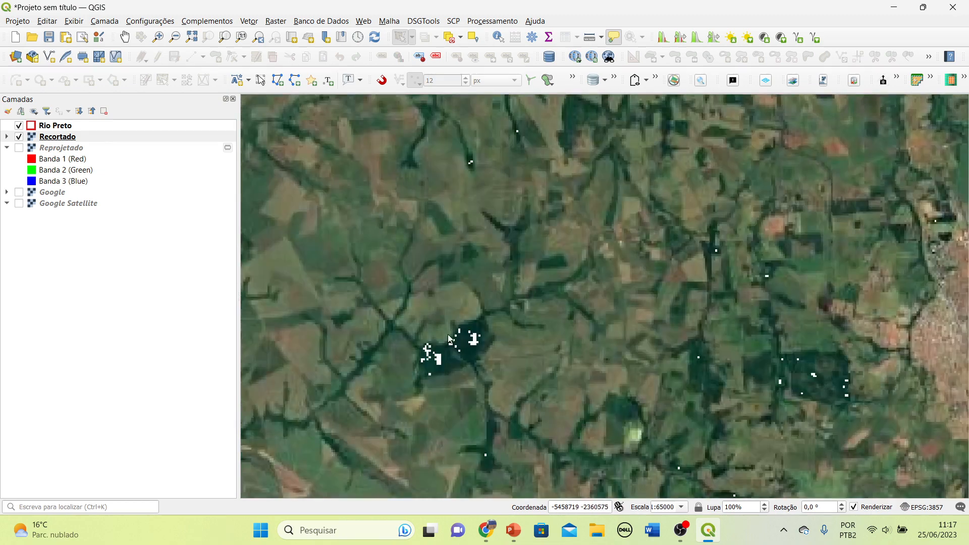
{"action": "left_click_drag", "start_coordinate": [737, 388], "coordinate": [885, 184]}
{"action": "scroll", "coordinate": [885, 185], "scroll_direction": "down", "scroll_amount": 1}
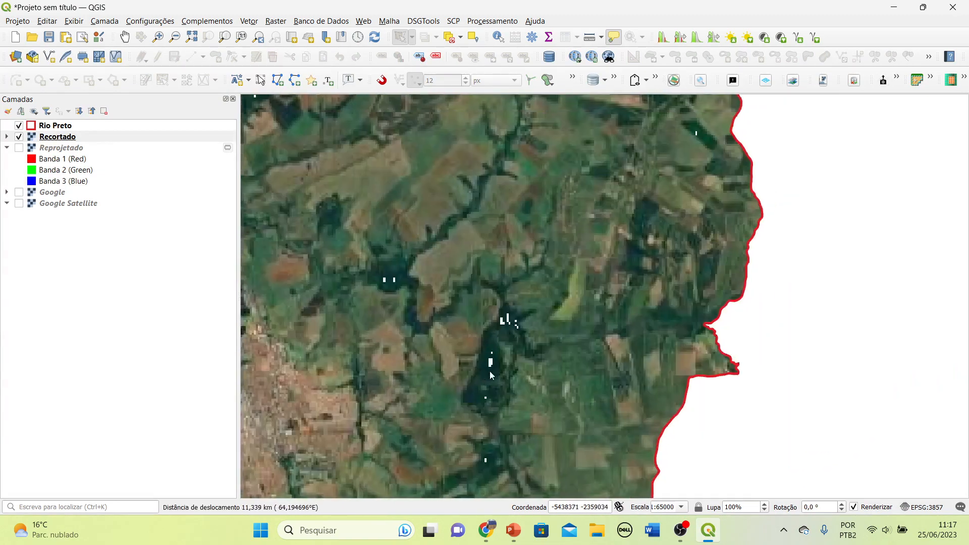
{"action": "left_click_drag", "start_coordinate": [477, 205], "coordinate": [614, 361]}
{"action": "scroll", "coordinate": [439, 335], "scroll_direction": "down", "scroll_amount": 1}
{"action": "left_click_drag", "start_coordinate": [401, 406], "coordinate": [520, 323]}
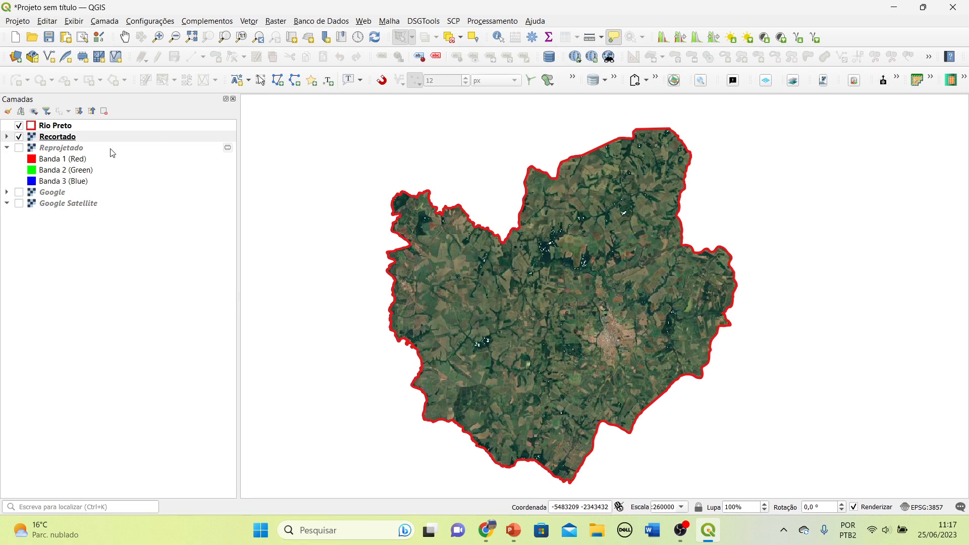
- Duplicate the Rio Preto layer, place the copy directly below Recortado, and make it visible
{"action": "left_click", "coordinate": [54, 126]}
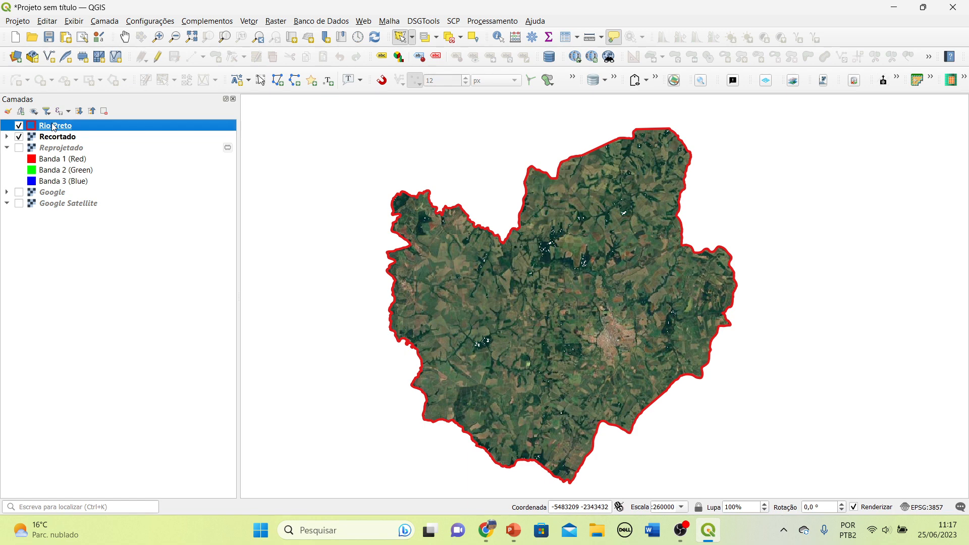
{"action": "right_click", "coordinate": [54, 127]}
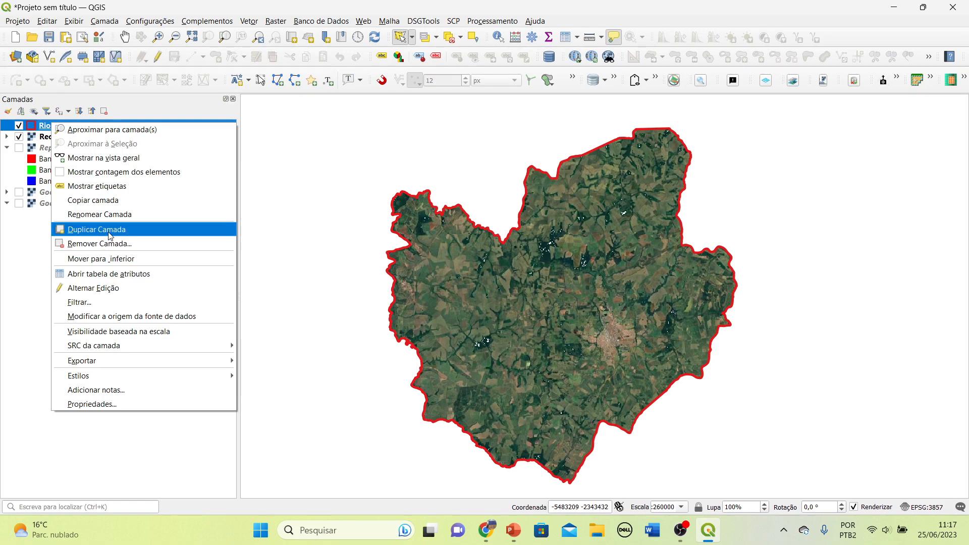
{"action": "left_click", "coordinate": [82, 233]}
{"action": "left_click_drag", "start_coordinate": [51, 137], "coordinate": [71, 152]}
{"action": "left_click", "coordinate": [19, 147]}
- Apply the dark "topo building" fill symbol to the Rio Preto copy and check the image's dark areas
{"action": "left_click", "coordinate": [34, 151]}
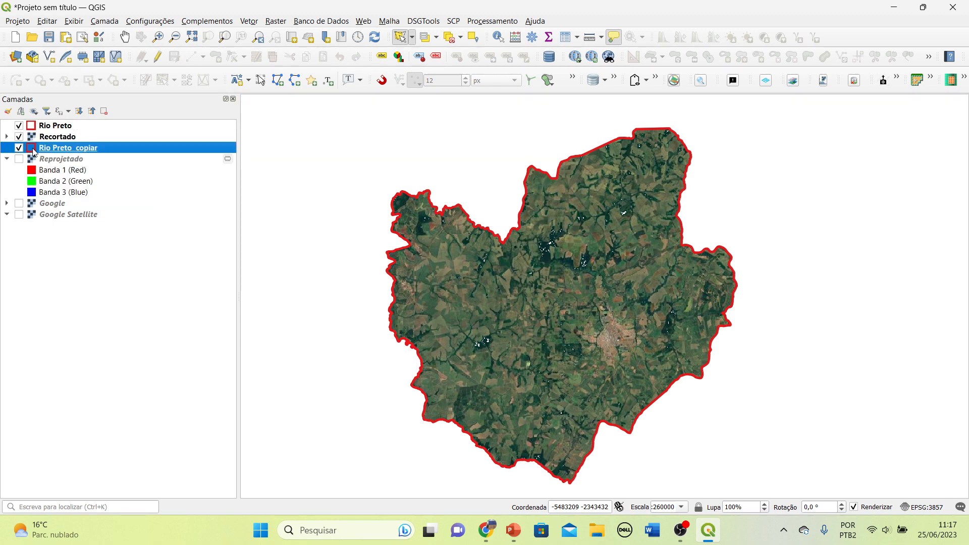
{"action": "double_click", "coordinate": [34, 151]}
{"action": "left_click", "coordinate": [136, 221]}
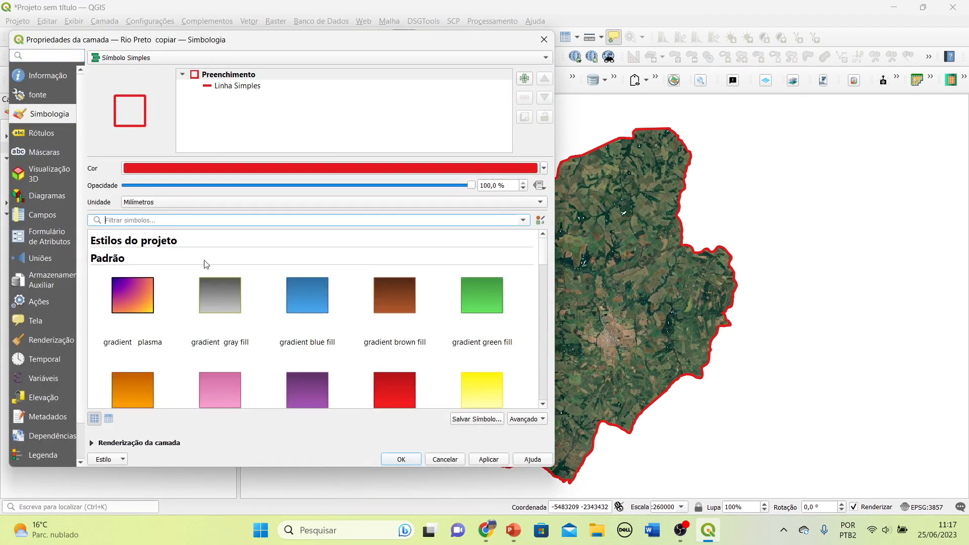
{"action": "left_click_drag", "start_coordinate": [543, 250], "coordinate": [538, 381]}
{"action": "left_click", "coordinate": [322, 331]}
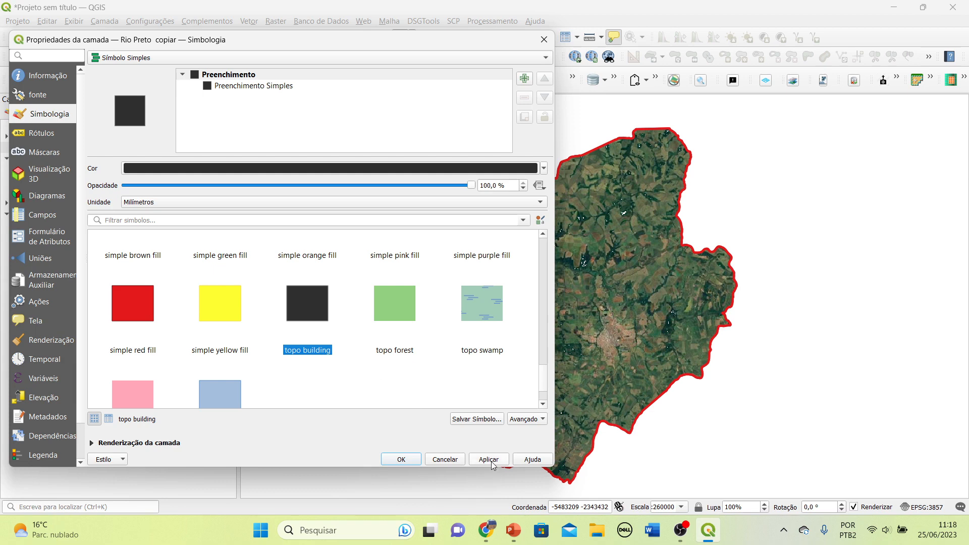
{"action": "left_click", "coordinate": [398, 460]}
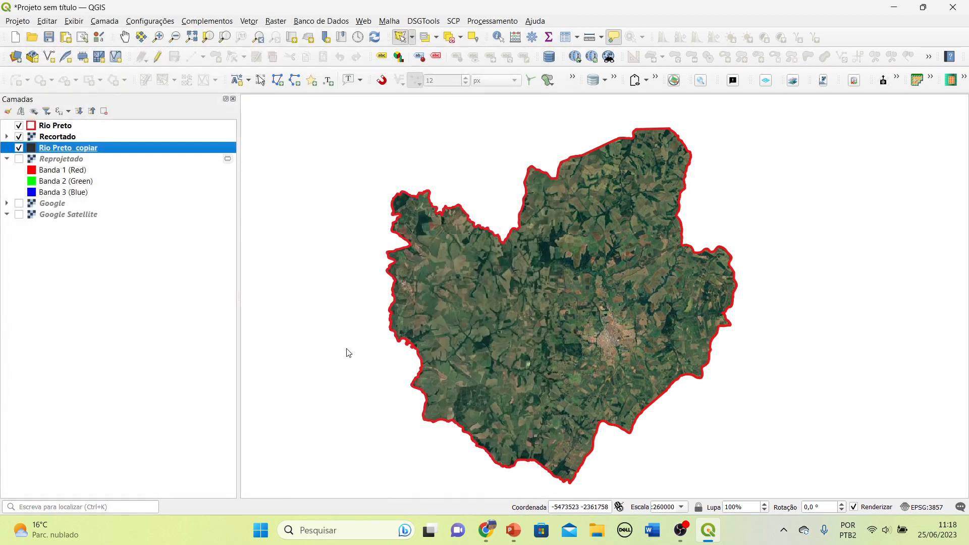
{"action": "scroll", "coordinate": [604, 335], "scroll_direction": "up", "scroll_amount": 1}
{"action": "scroll", "coordinate": [605, 337], "scroll_direction": "down", "scroll_amount": 1}
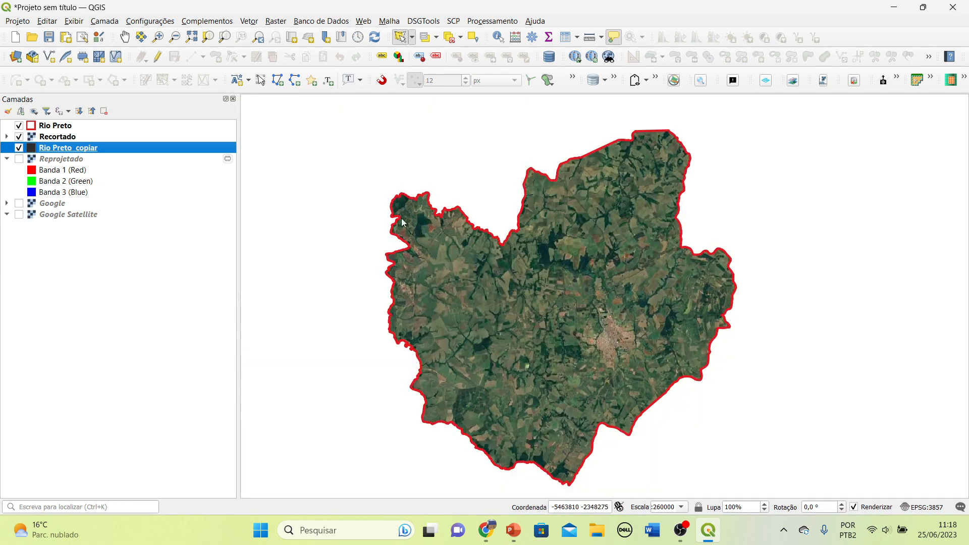